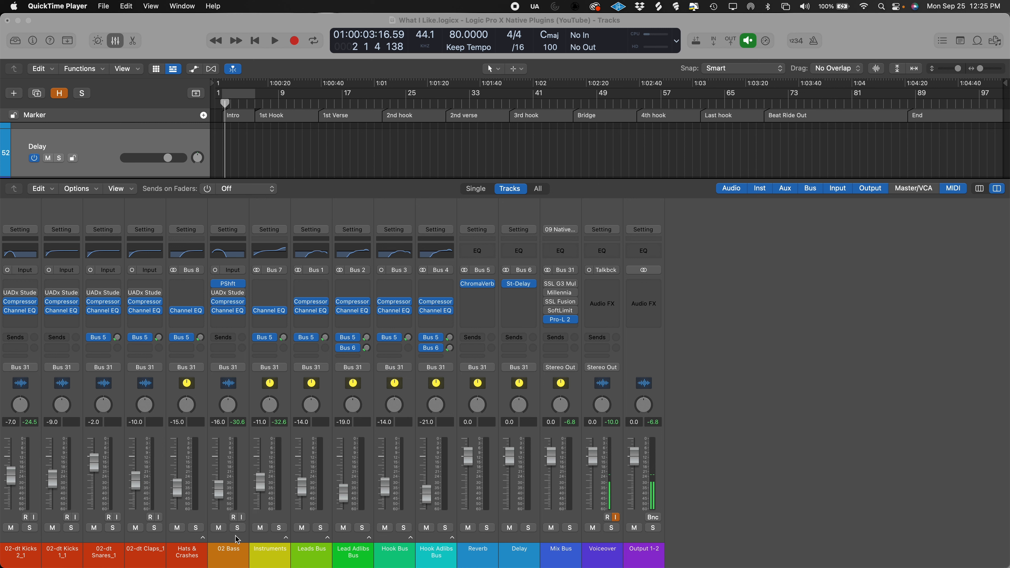
# Step: Select the Mix Bus channel strip and open its Compressor insert in a plug-in window
pyautogui.click(239, 542)
pyautogui.click(262, 543)
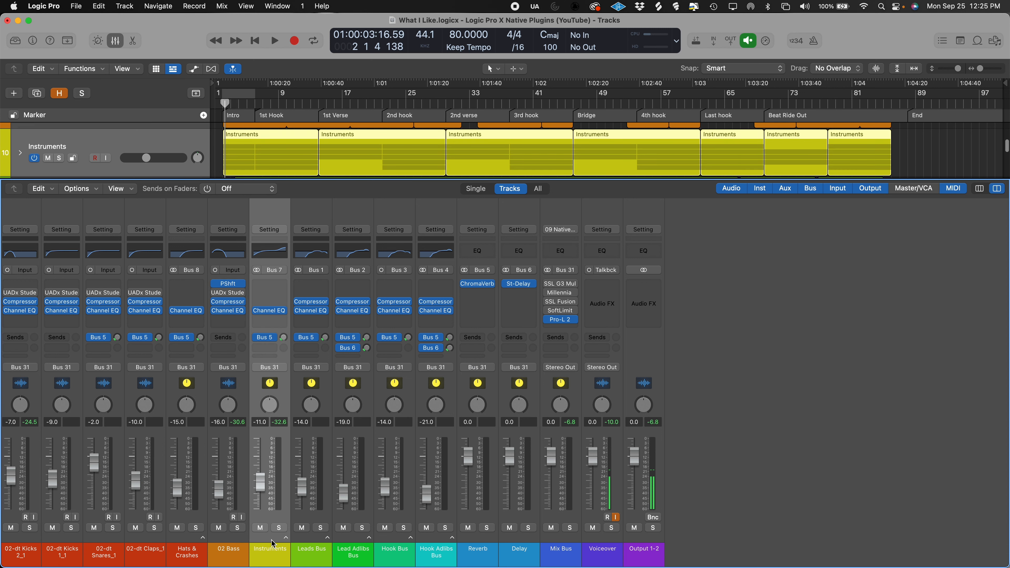
pyautogui.click(484, 543)
pyautogui.click(522, 543)
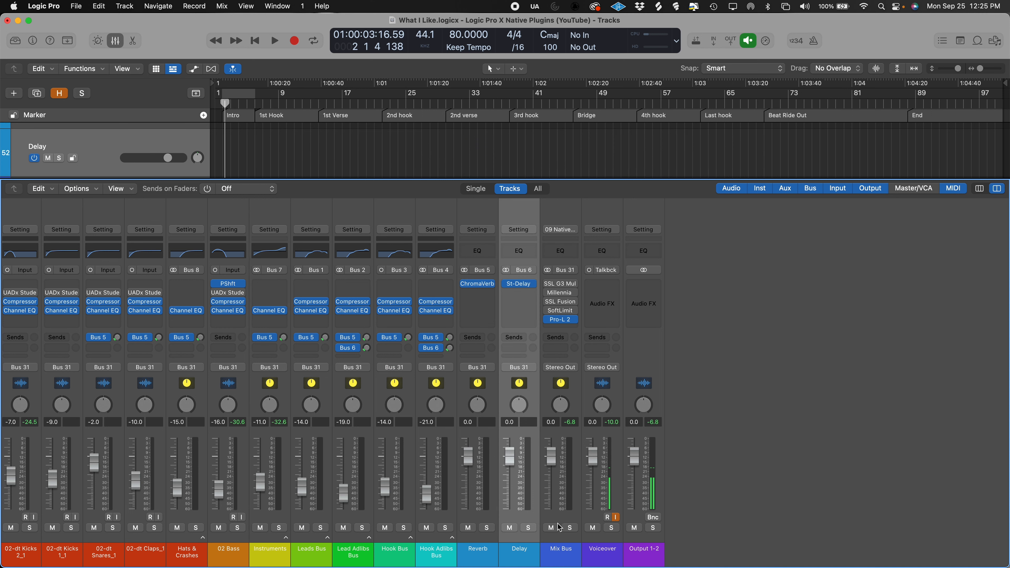
pyautogui.click(562, 544)
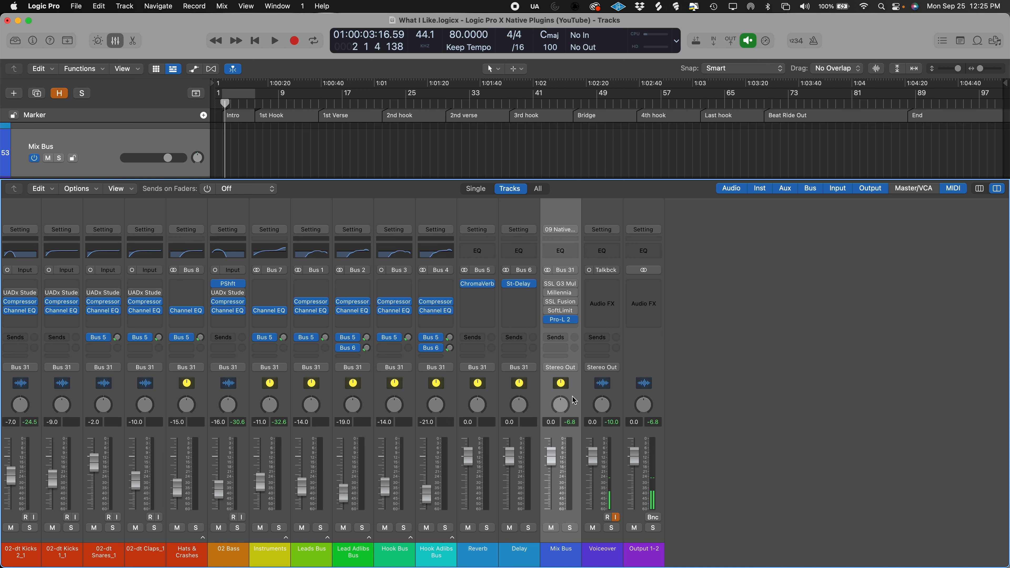
pyautogui.moveTo(561, 314)
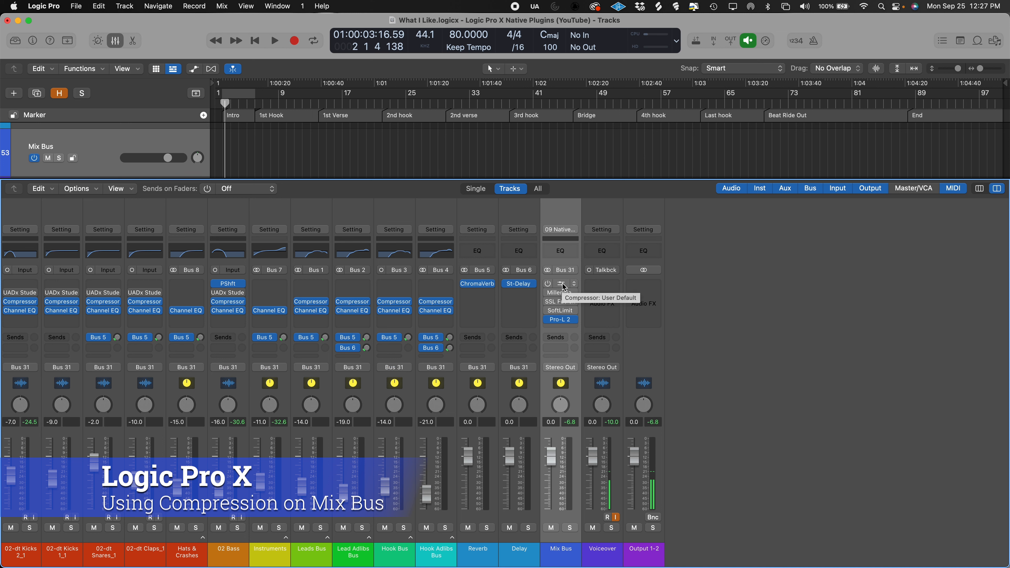
pyautogui.click(562, 284)
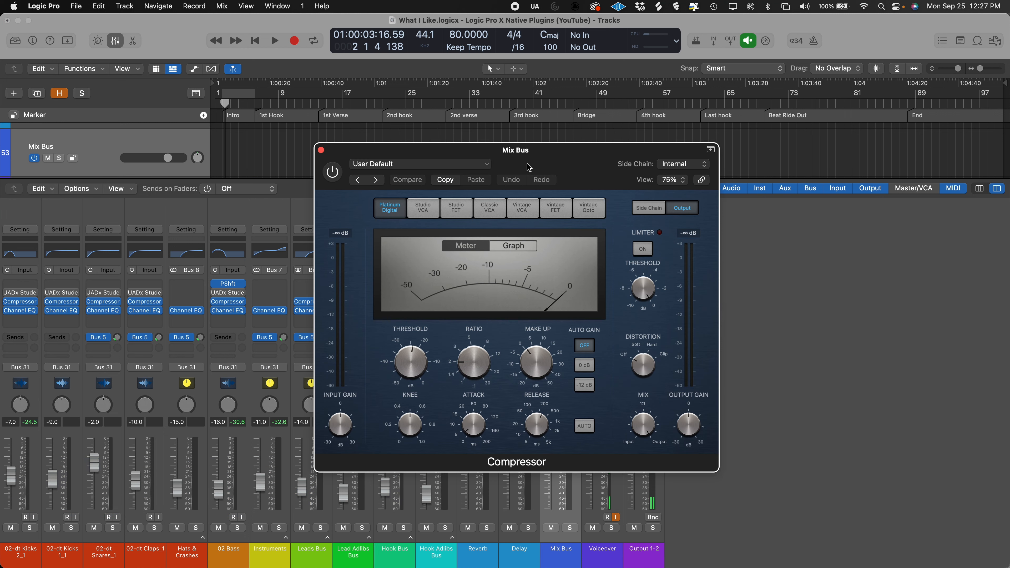
pyautogui.moveTo(508, 153); pyautogui.dragTo(494, 172)
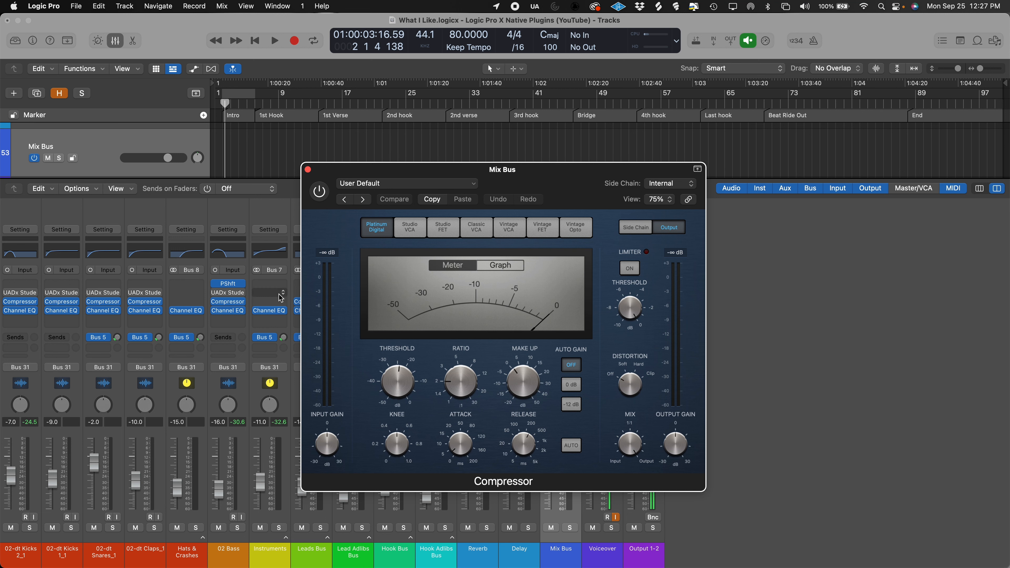
# Step: Check the Compressor on the 02 Bass channel, close it, and return to the Mix Bus Compressor
pyautogui.click(230, 306)
pyautogui.click(230, 305)
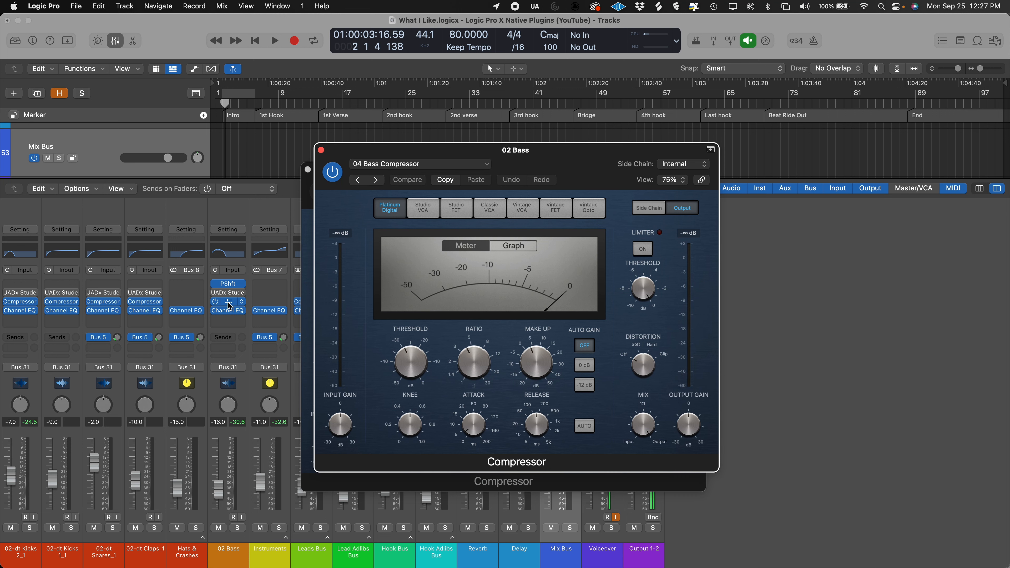
pyautogui.click(321, 151)
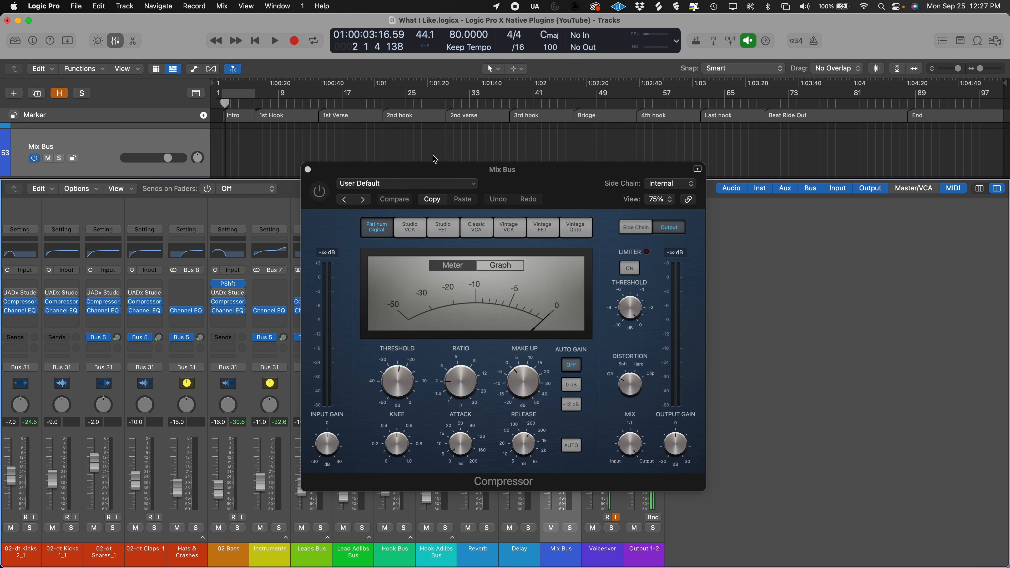
pyautogui.moveTo(459, 164); pyautogui.dragTo(448, 193)
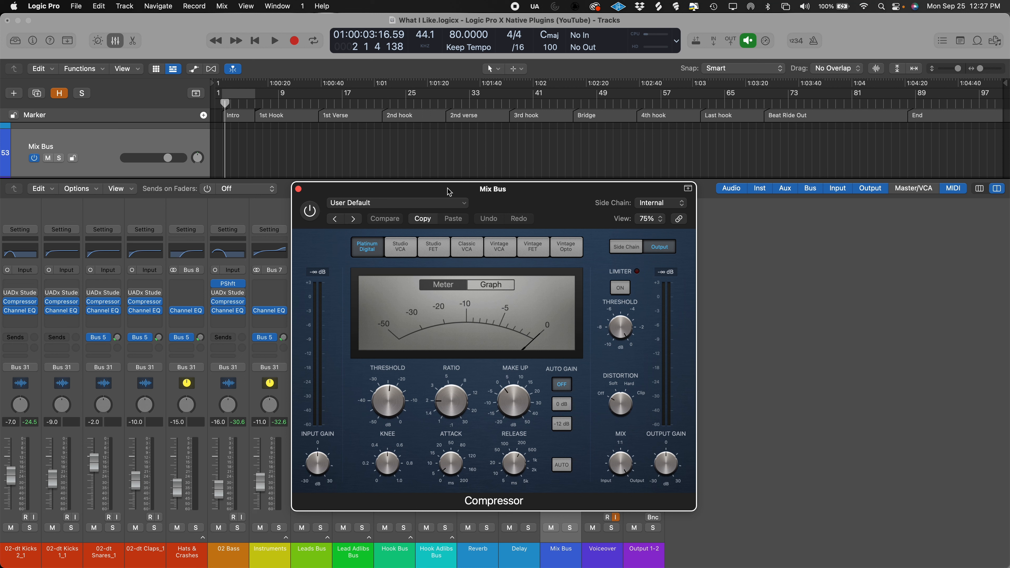
# Step: Preview the Compressor's circuit models from Studio VCA through Vintage Opto and return to Platinum Digital
pyautogui.click(408, 251)
pyautogui.click(434, 251)
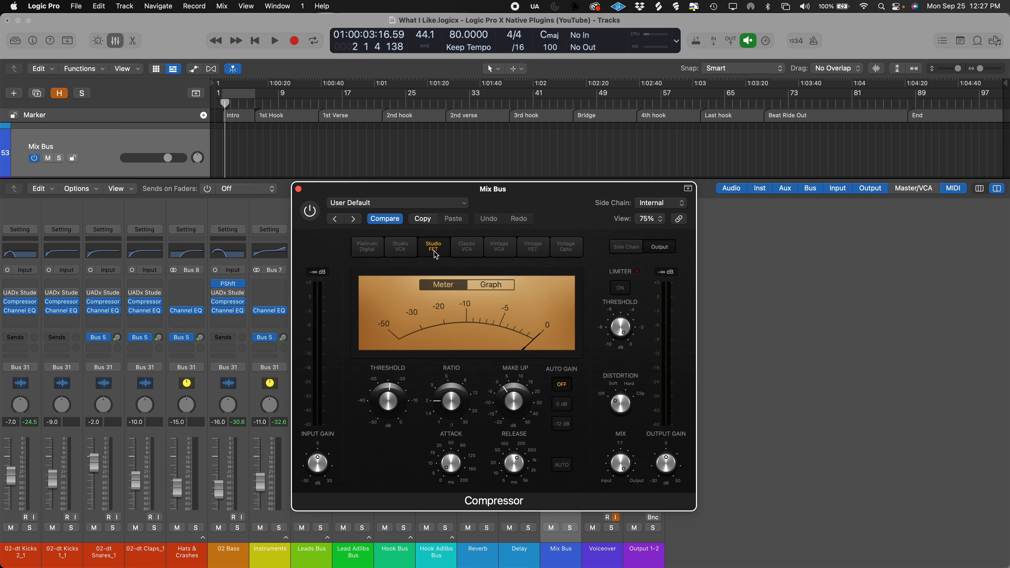
pyautogui.click(470, 251)
pyautogui.click(507, 254)
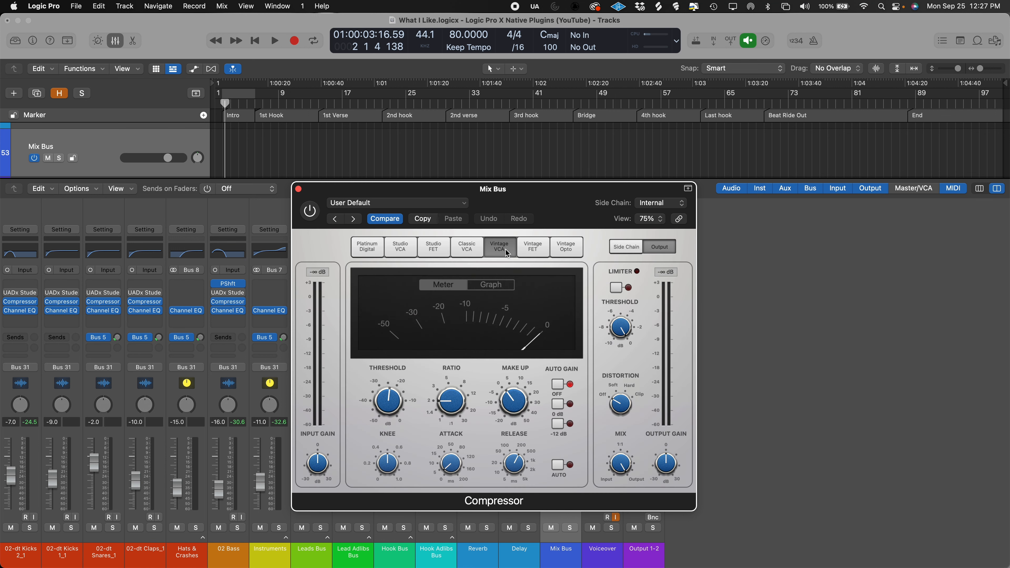
pyautogui.click(533, 251)
pyautogui.click(571, 253)
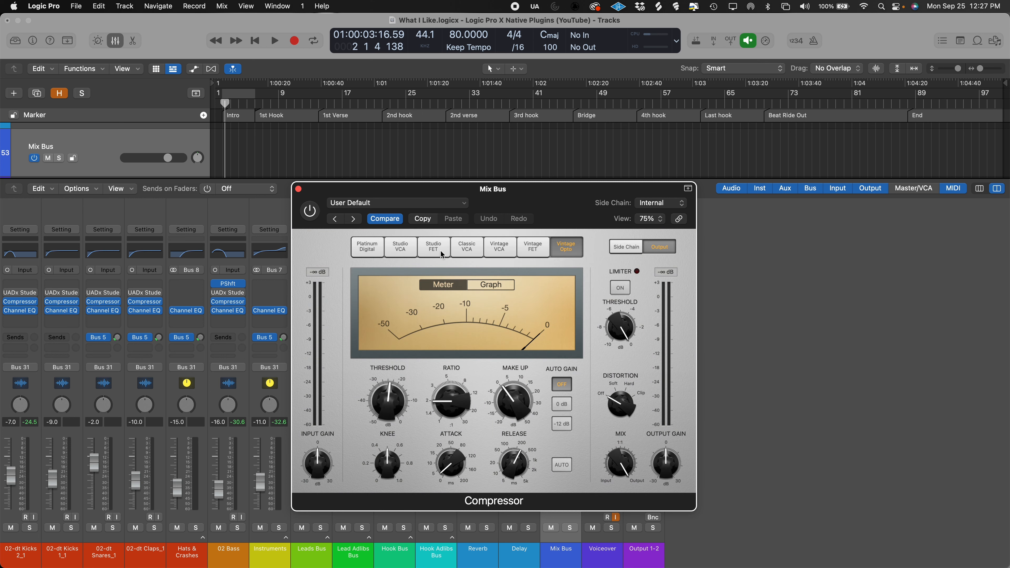
pyautogui.click(367, 253)
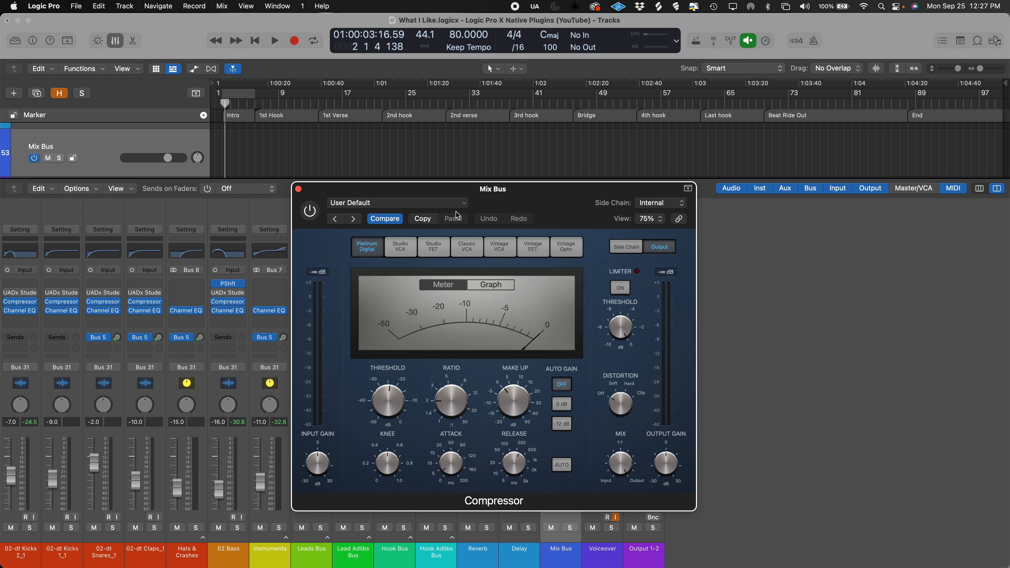
pyautogui.click(466, 193)
pyautogui.moveTo(467, 192); pyautogui.dragTo(467, 191)
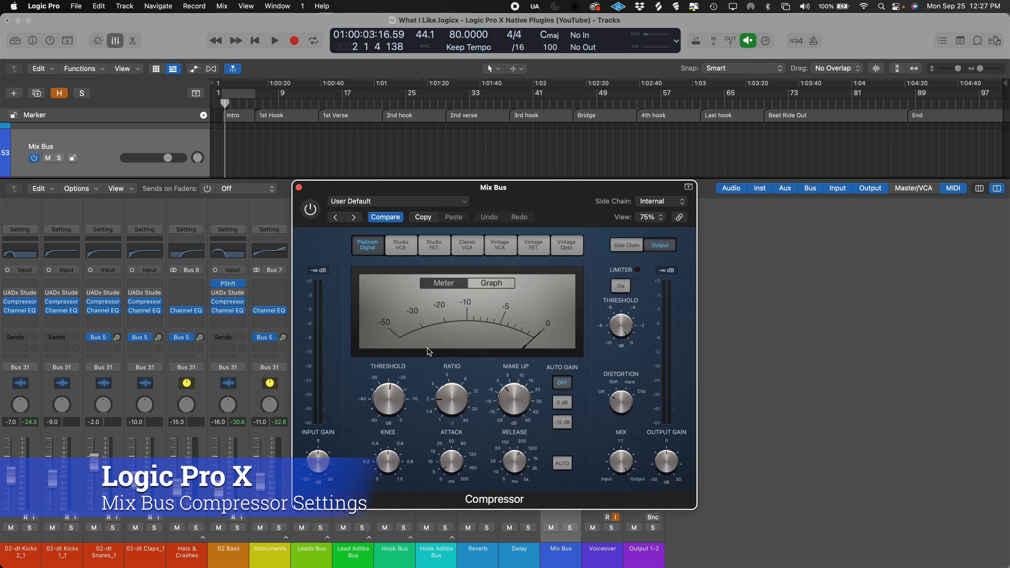
# Step: Examine the Compressor's threshold, ratio, attack and knee settings, checking the knee curve in Graph view before returning to Meter view
pyautogui.moveTo(440, 405)
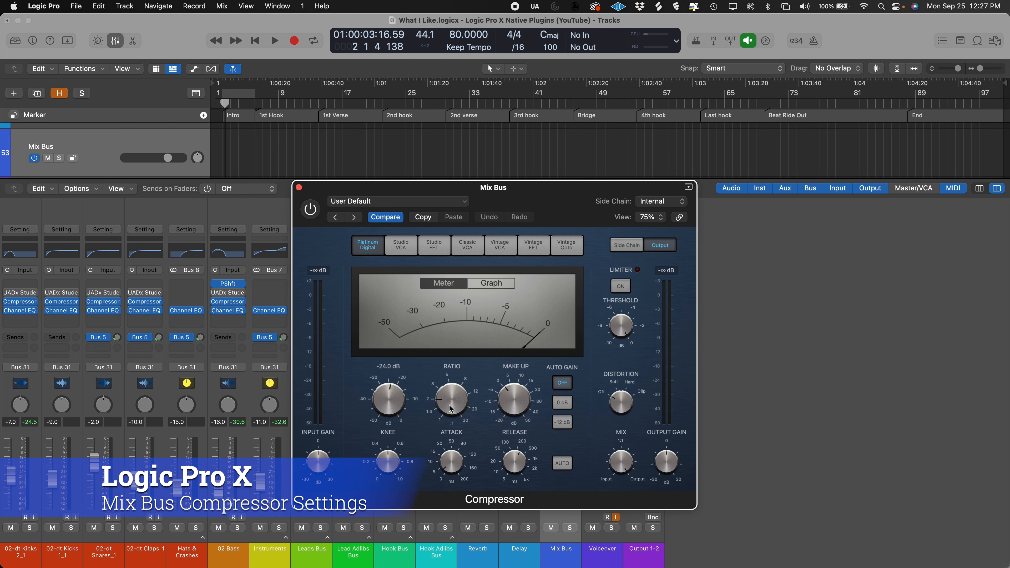
pyautogui.moveTo(458, 462)
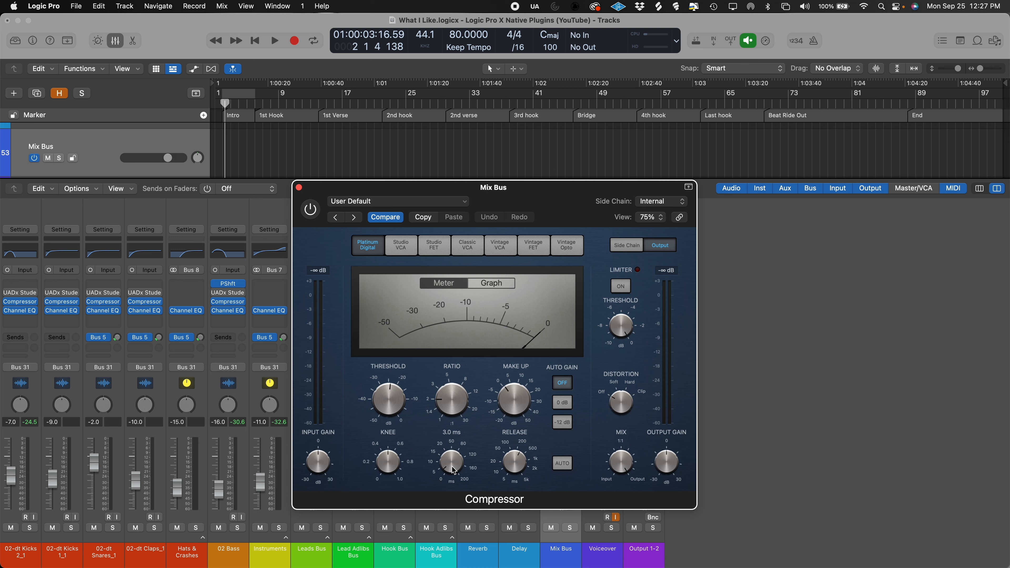
pyautogui.moveTo(402, 455)
pyautogui.click(498, 287)
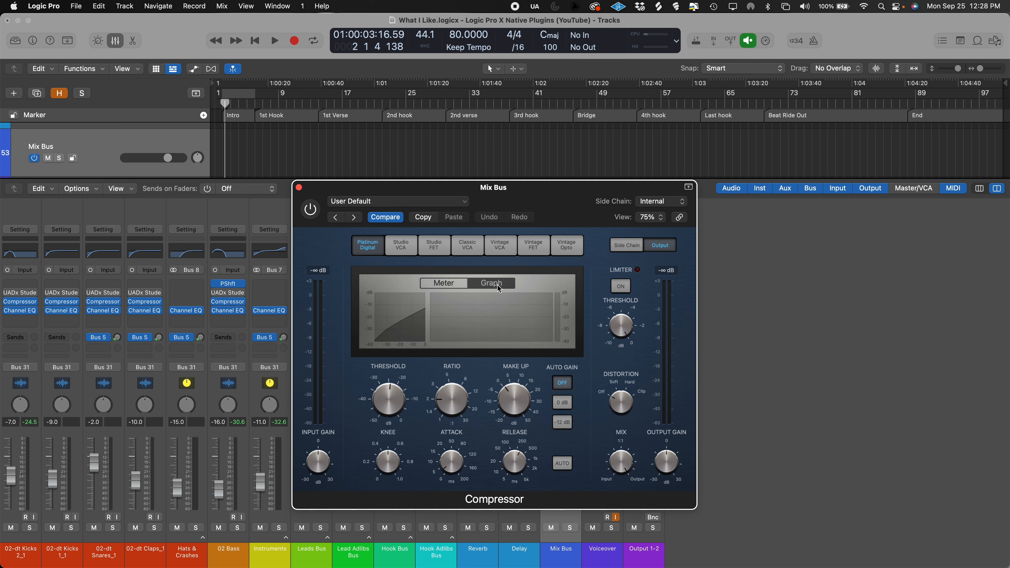
pyautogui.moveTo(390, 463)
pyautogui.moveTo(389, 462); pyautogui.dragTo(388, 459)
pyautogui.click(441, 284)
# Step: Place the Compressor clear of the Mix Bus strip and play the 1st Hook bypassed, enabling compression during playback to compare
pyautogui.moveTo(461, 191); pyautogui.dragTo(756, 192)
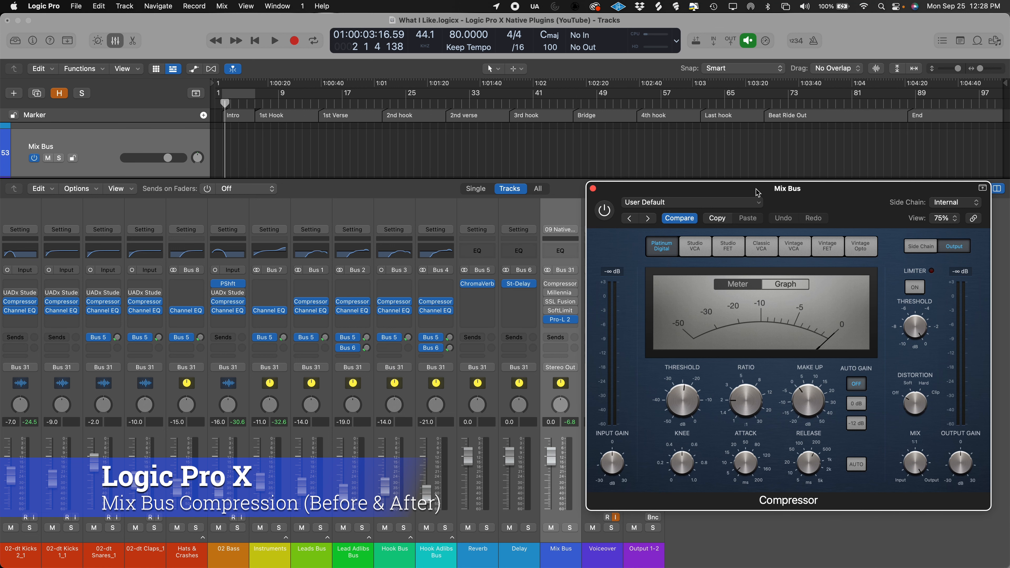
pyautogui.click(605, 211)
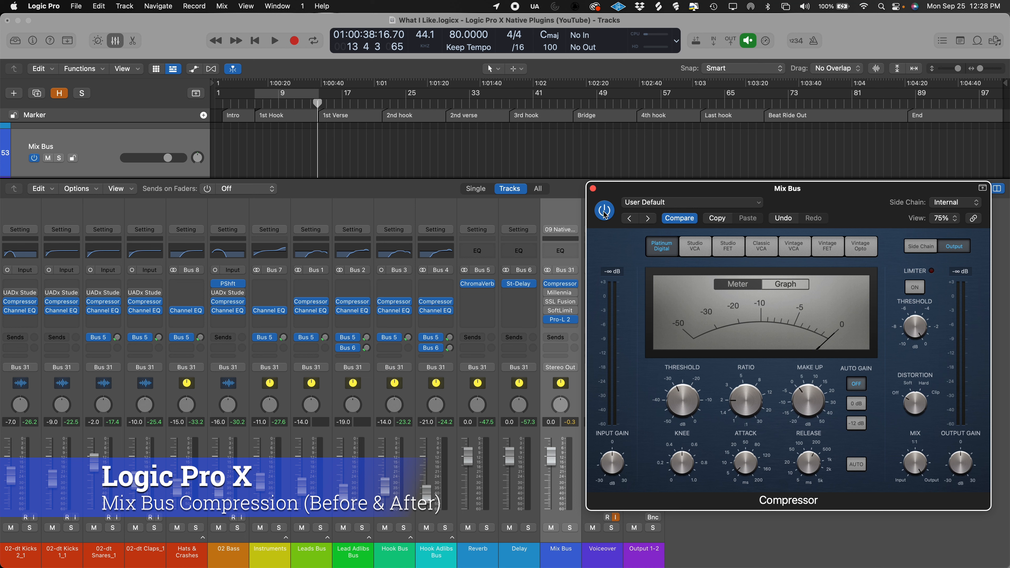
pyautogui.click(604, 213)
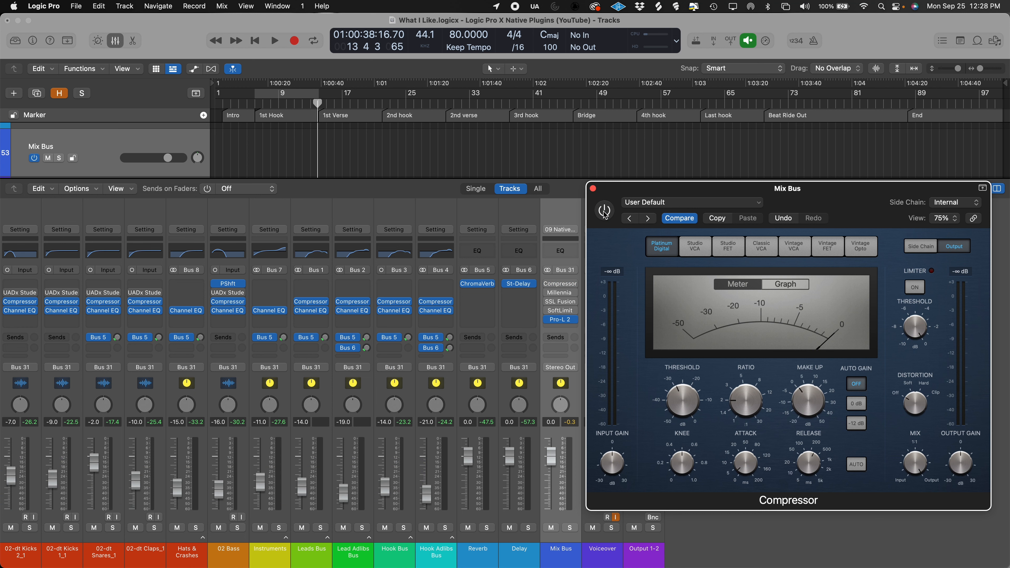
pyautogui.press('space')
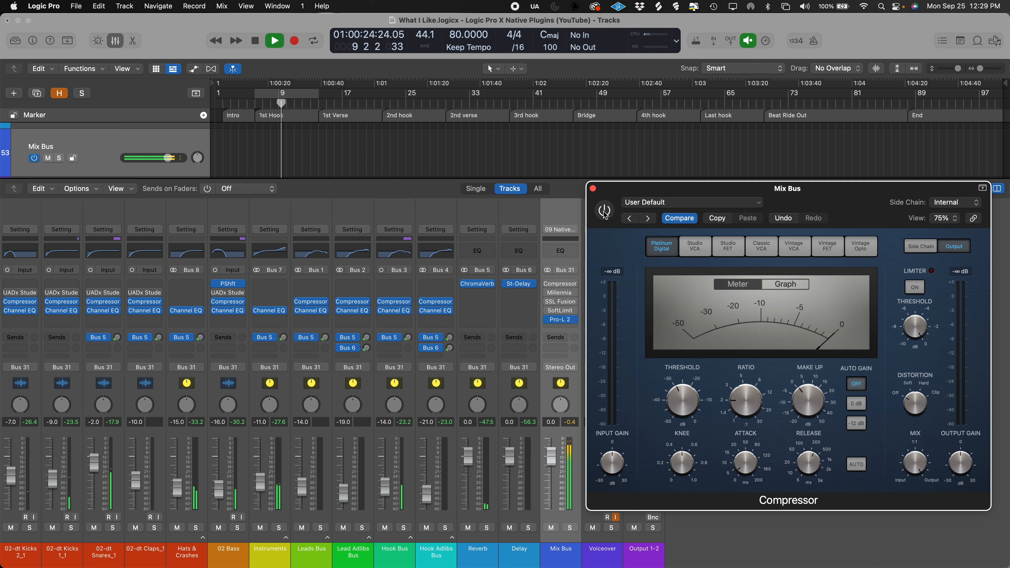
pyautogui.click(604, 213)
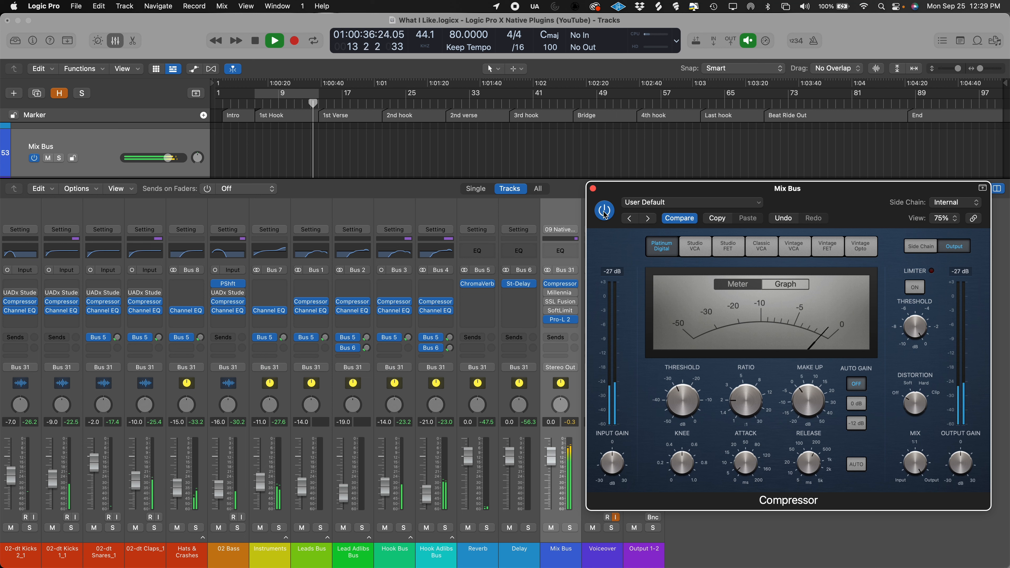
pyautogui.press('space')
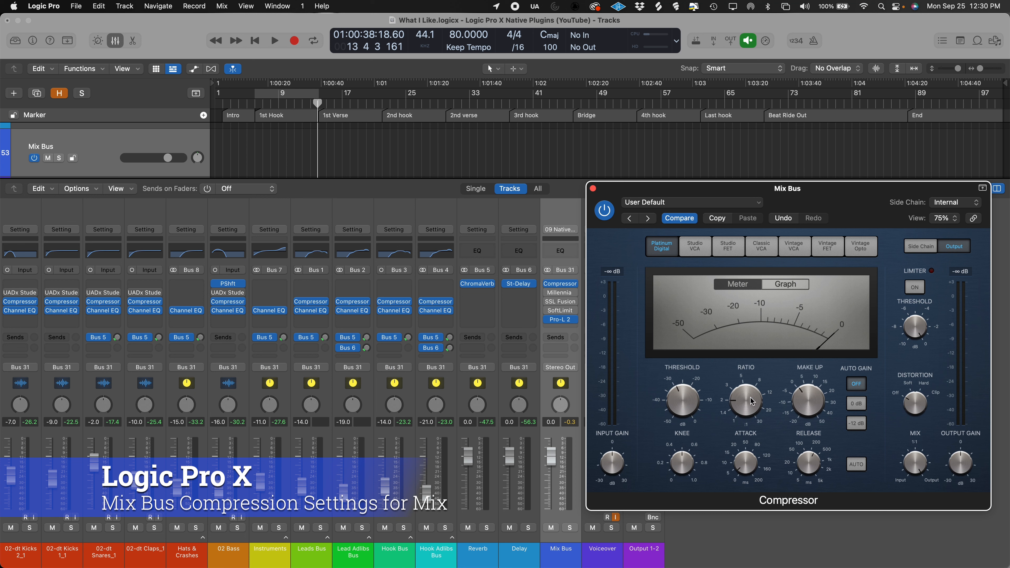
# Step: Bypass the Mix Bus Compressor again and replay the 1st Hook, toggling compression during playback for a second comparison
pyautogui.moveTo(737, 408)
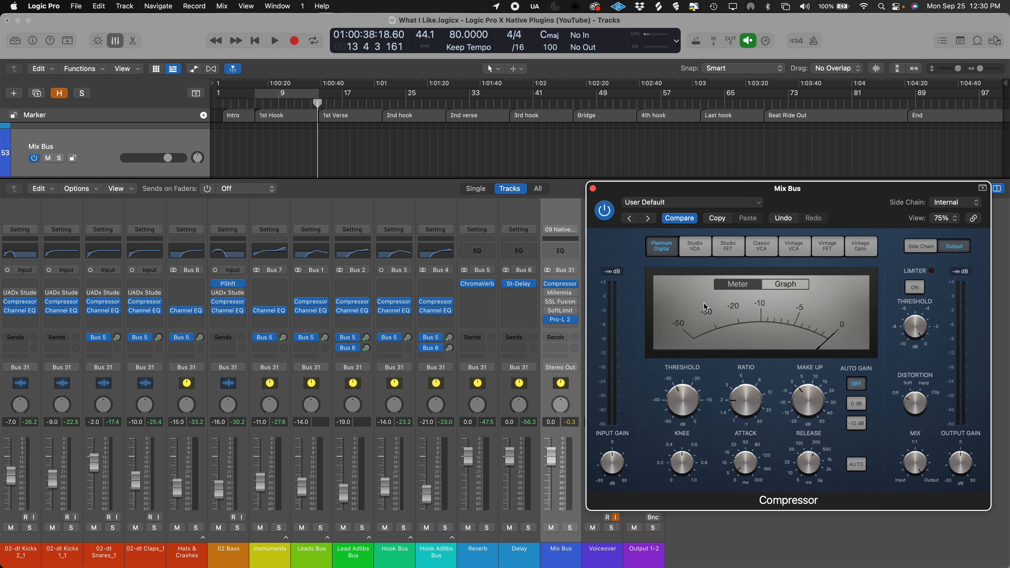
pyautogui.click(604, 211)
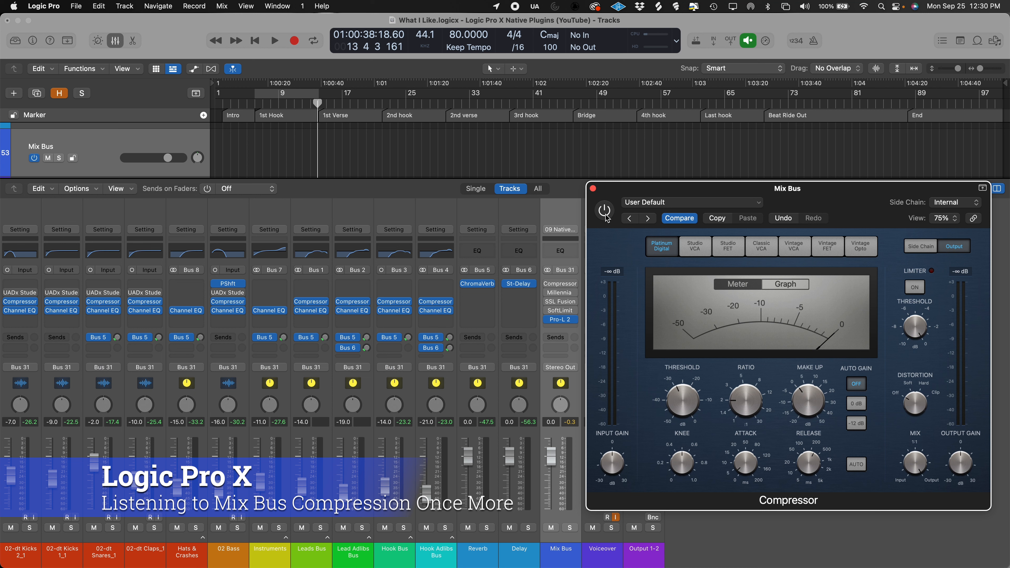
pyautogui.press('space')
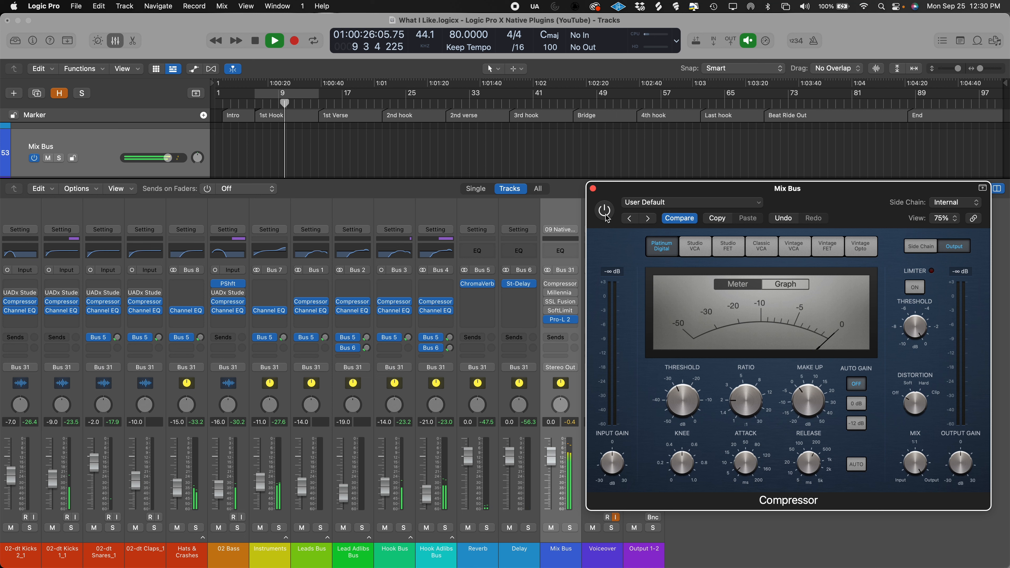
pyautogui.click(605, 211)
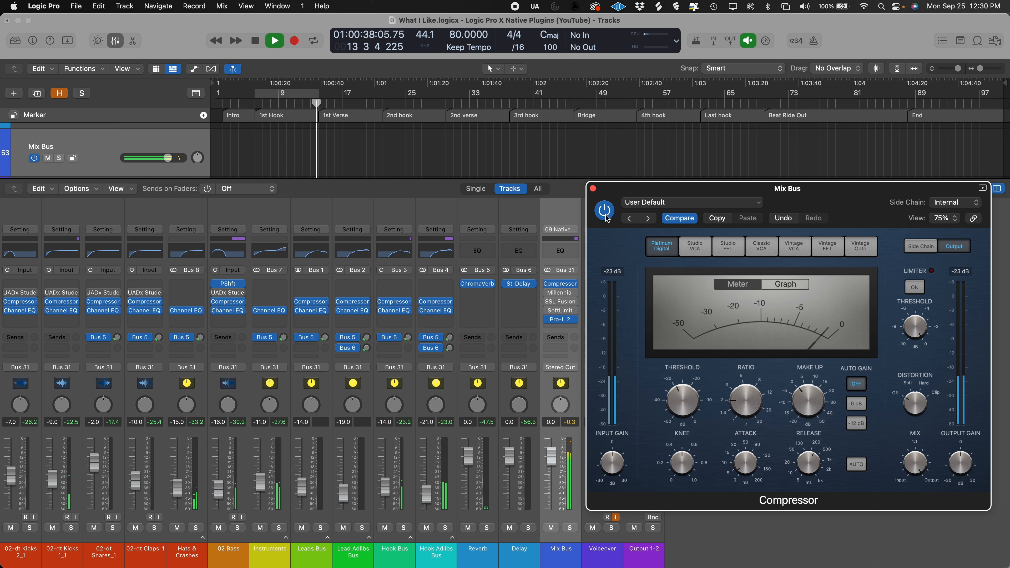
pyautogui.click(605, 215)
pyautogui.press('space')
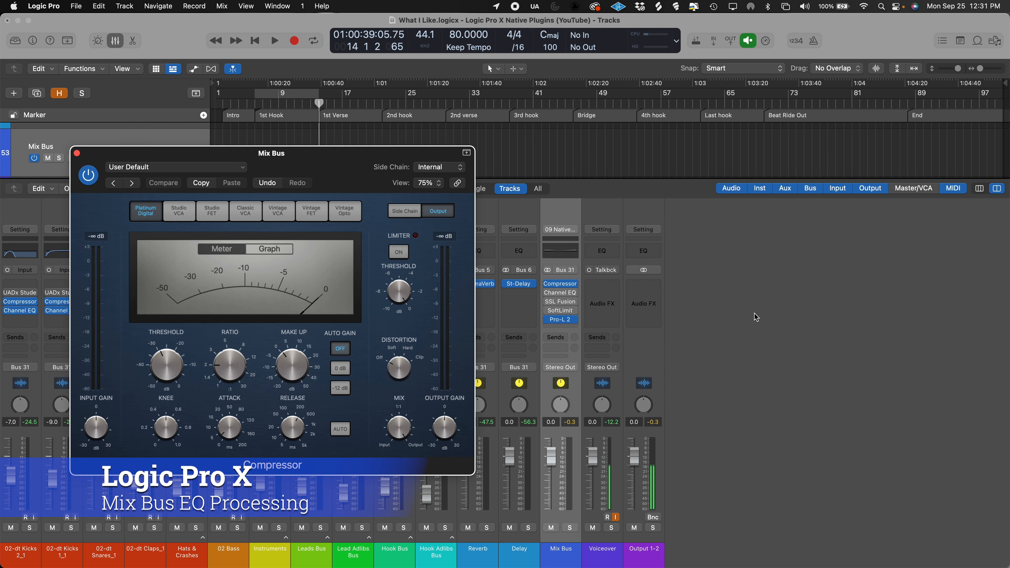
# Step: Open the Channel EQ insert on the Mix Bus to show its Mapptracks Master Bus EQ curve
pyautogui.moveTo(560, 297)
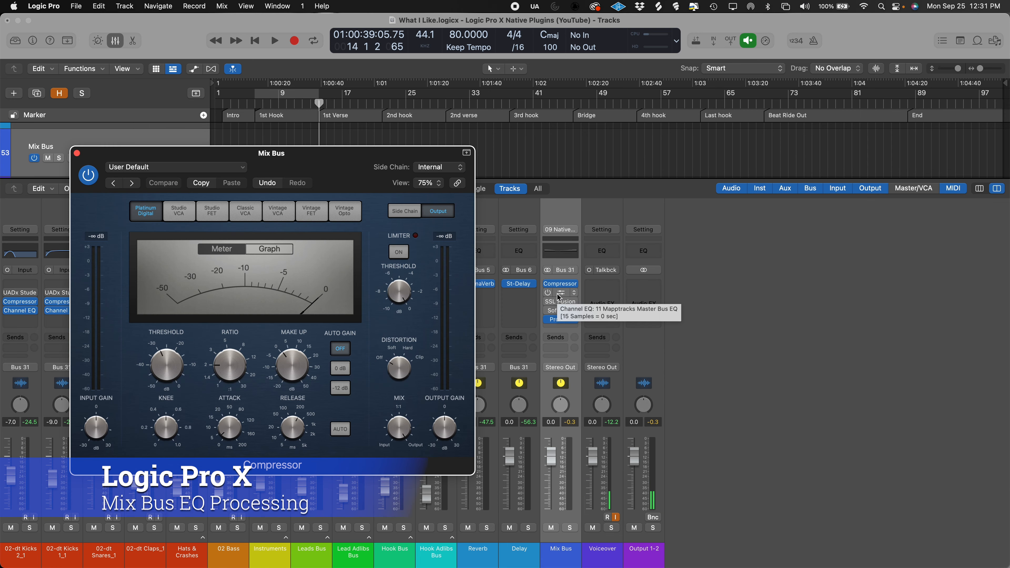
pyautogui.click(559, 295)
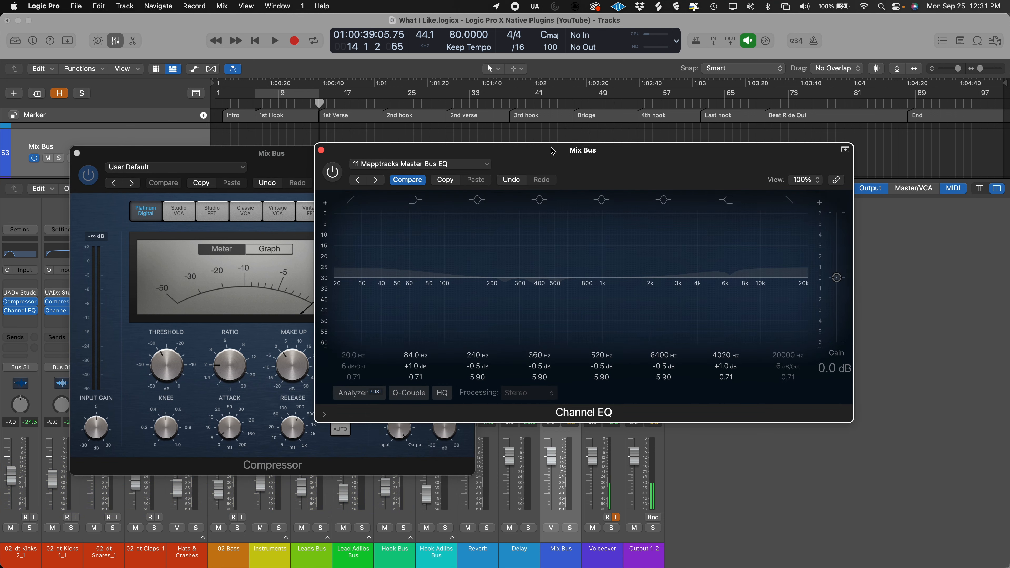
pyautogui.moveTo(559, 152); pyautogui.dragTo(617, 170)
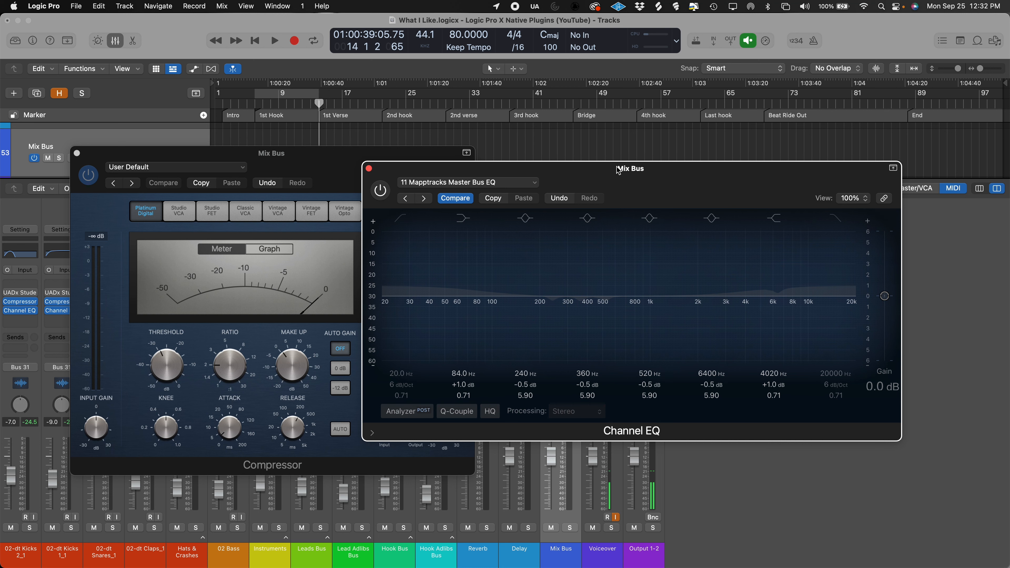
pyautogui.moveTo(618, 170); pyautogui.dragTo(544, 218)
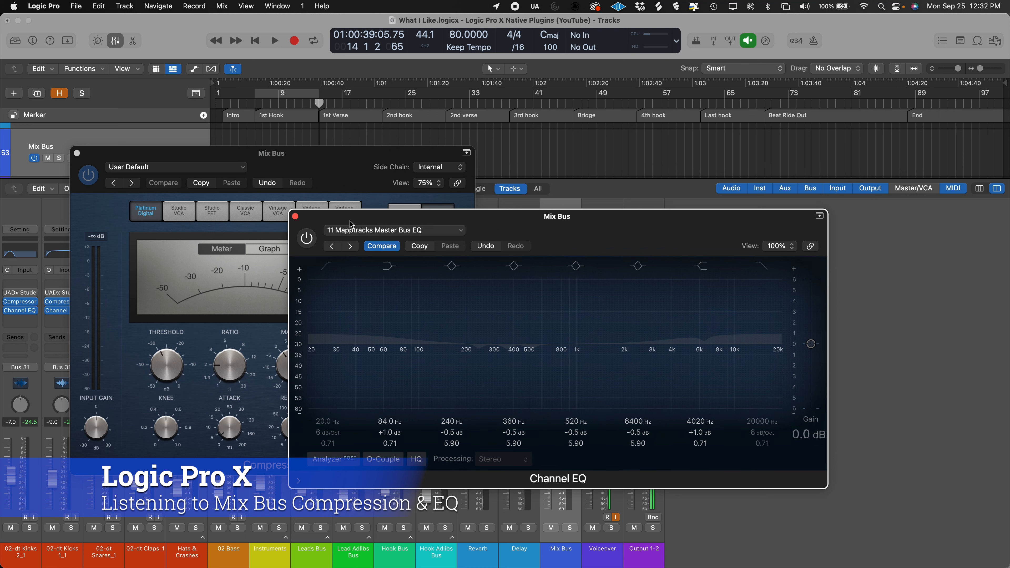
# Step: Move the Channel EQ window below the Mix Bus inserts and bring up the Compressor alongside it
pyautogui.click(77, 153)
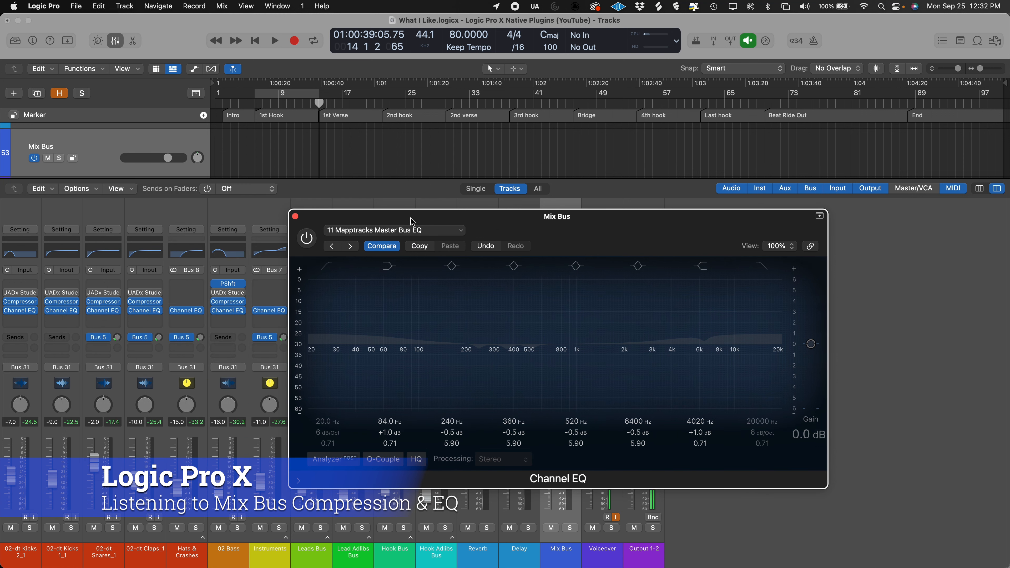
pyautogui.moveTo(423, 220); pyautogui.dragTo(561, 321)
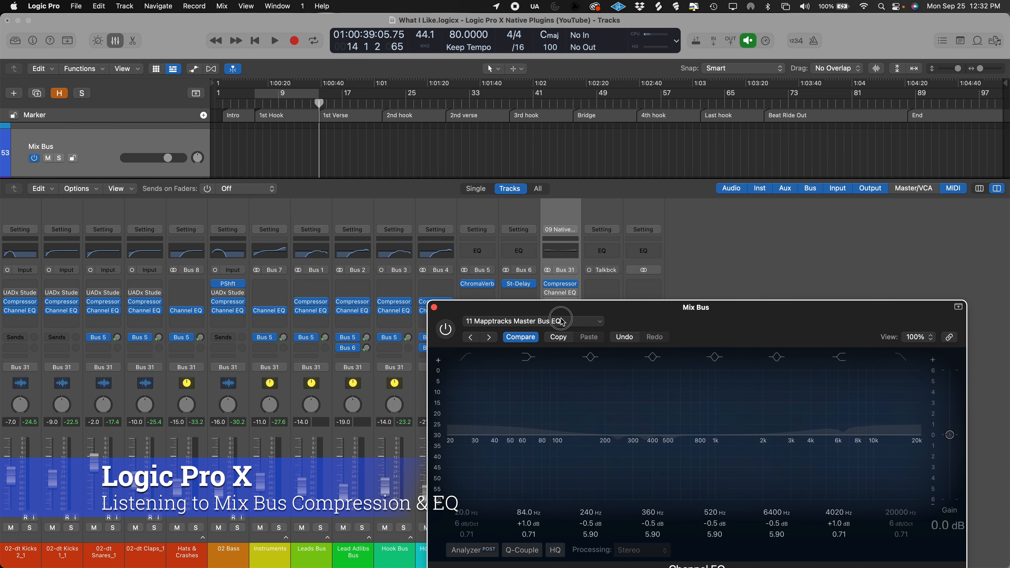
pyautogui.click(560, 283)
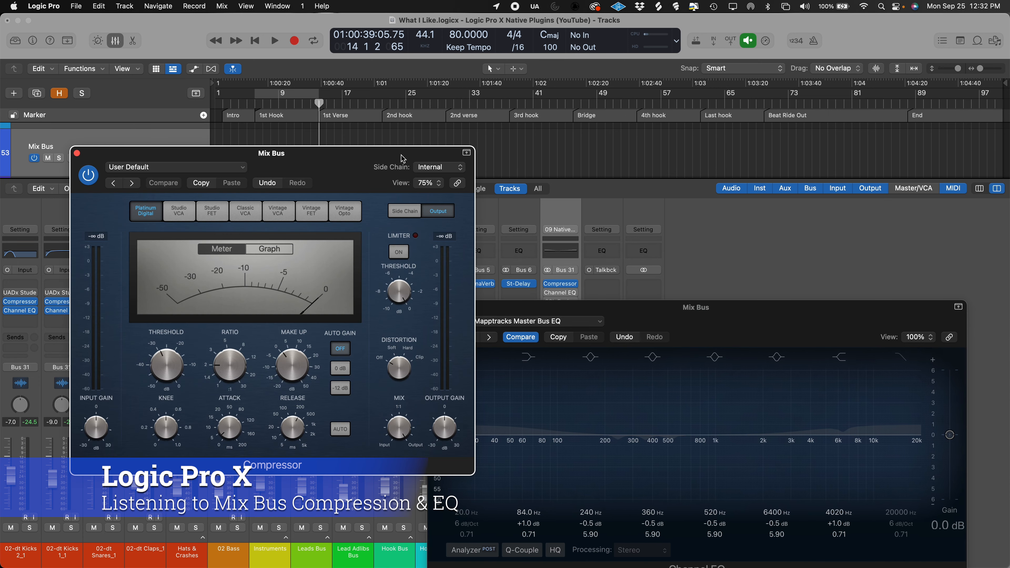
# Step: Reposition the Mix Bus Compressor and Channel EQ windows, enable the Channel EQ, and close both plug-in windows
pyautogui.moveTo(403, 158); pyautogui.dragTo(333, 155)
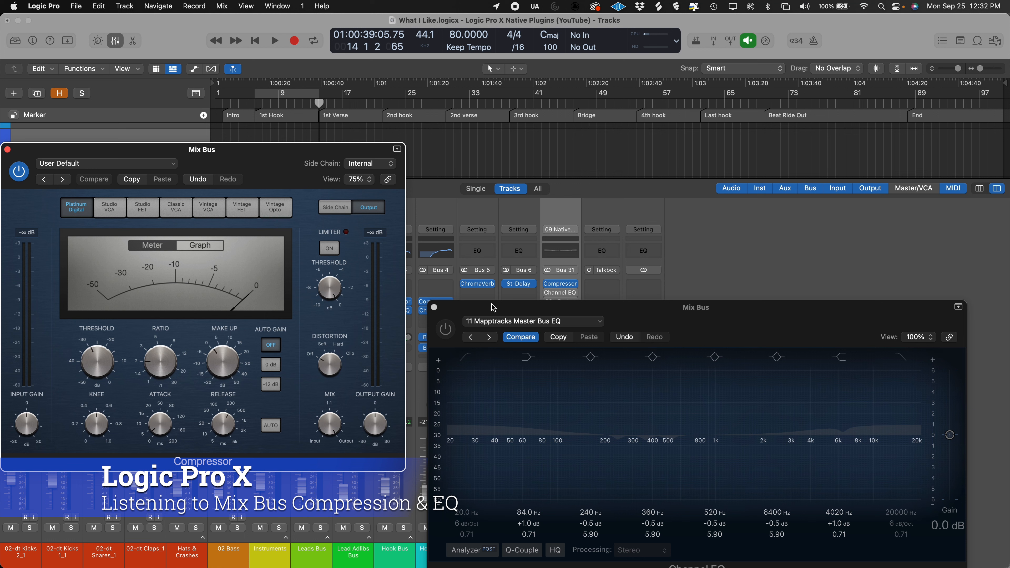
pyautogui.moveTo(493, 308); pyautogui.dragTo(475, 286)
pyautogui.click(429, 309)
pyautogui.click(416, 286)
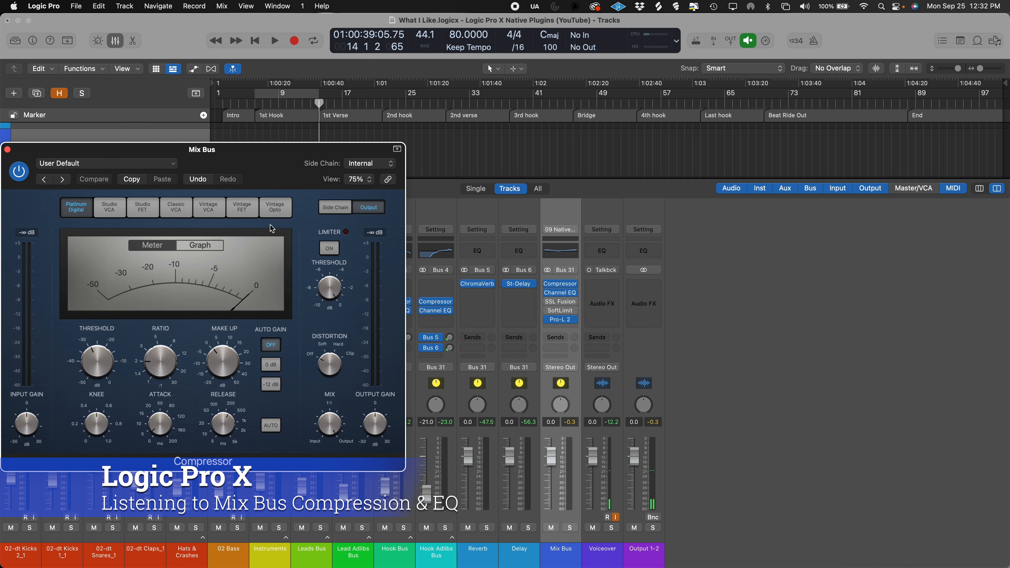
pyautogui.click(8, 150)
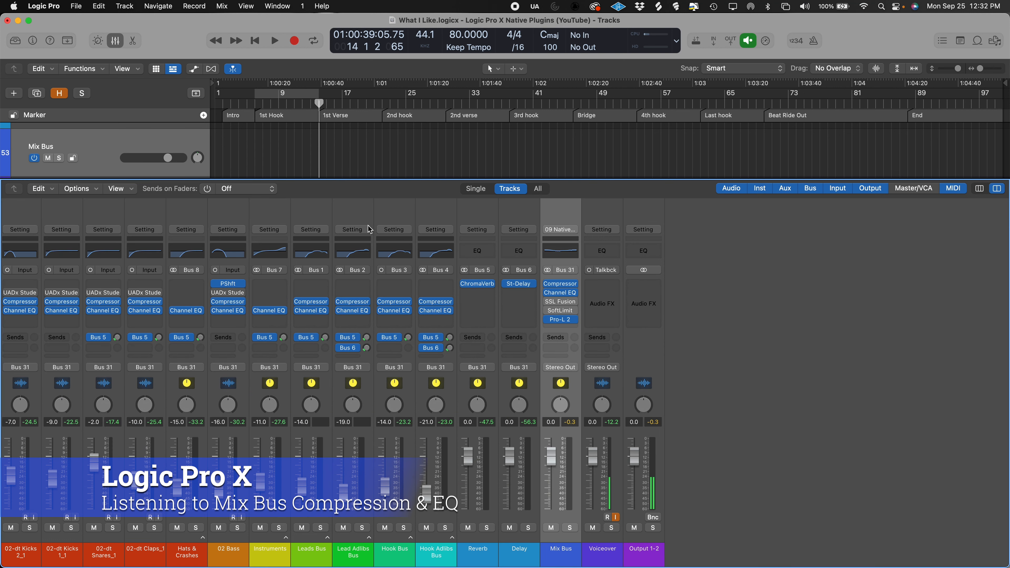
# Step: Play the 1st Hook with the Mix Bus Compressor and Channel EQ bypassed, enable both during playback to compare, and bypass both again after stopping
pyautogui.moveTo(548, 294)
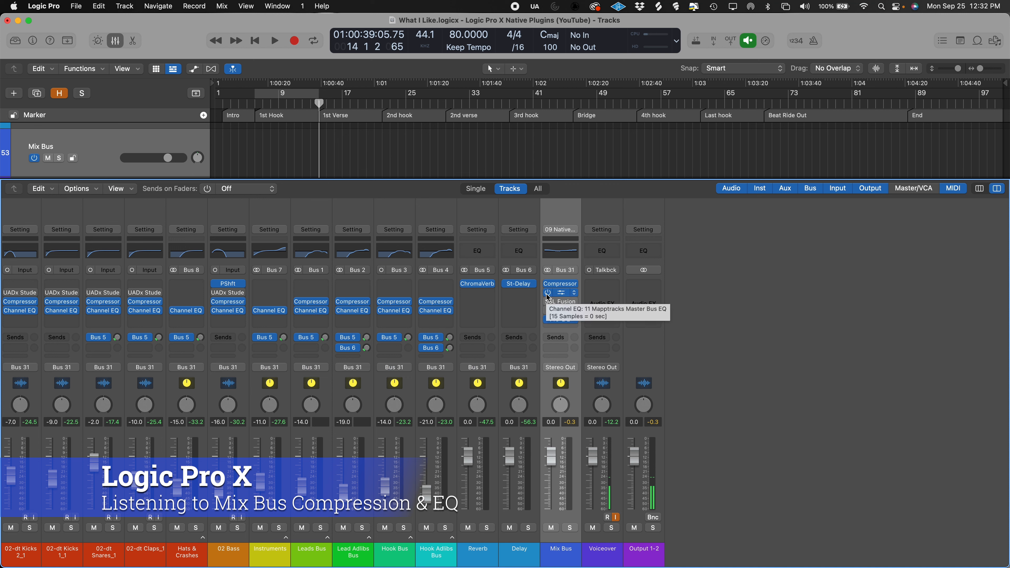
pyautogui.click(548, 295)
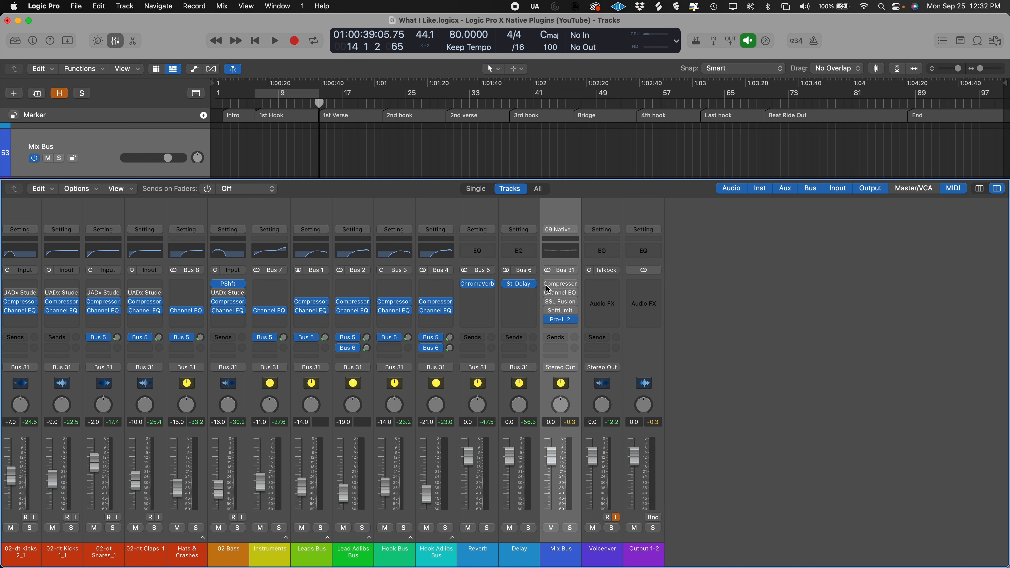
pyautogui.press('space')
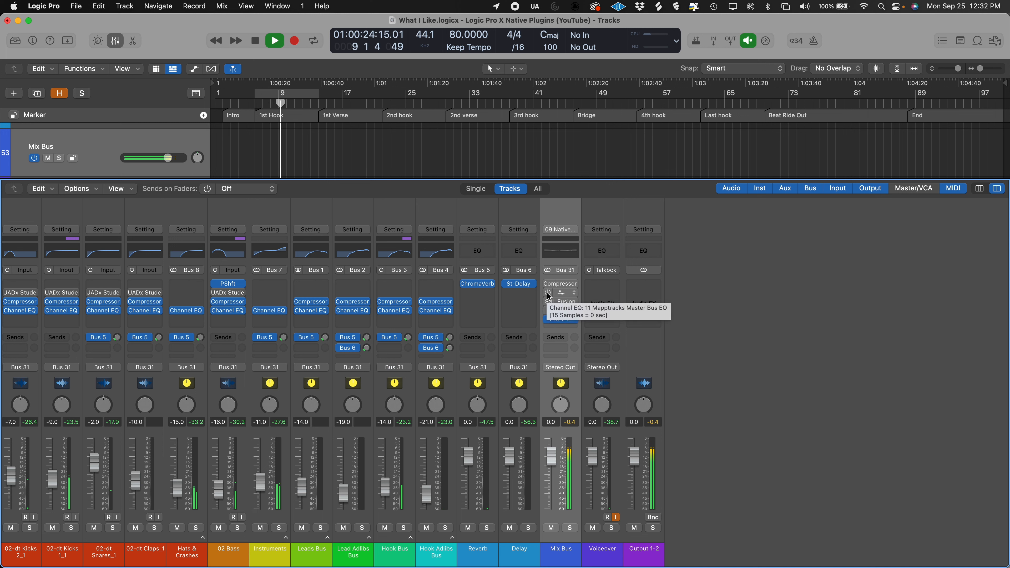
pyautogui.click(548, 294)
pyautogui.click(547, 284)
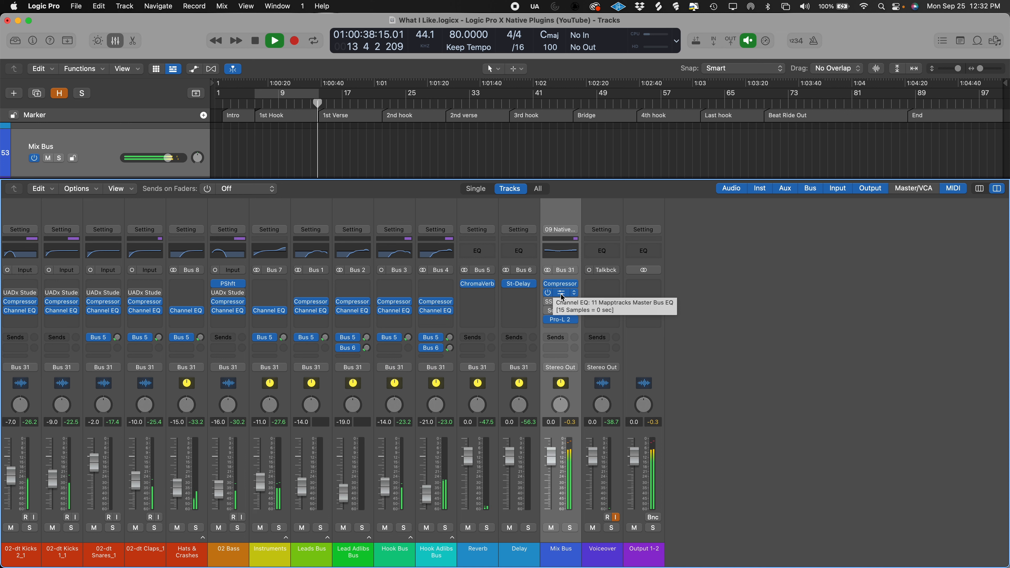
pyautogui.press('space')
pyautogui.moveTo(548, 293); pyautogui.dragTo(548, 281)
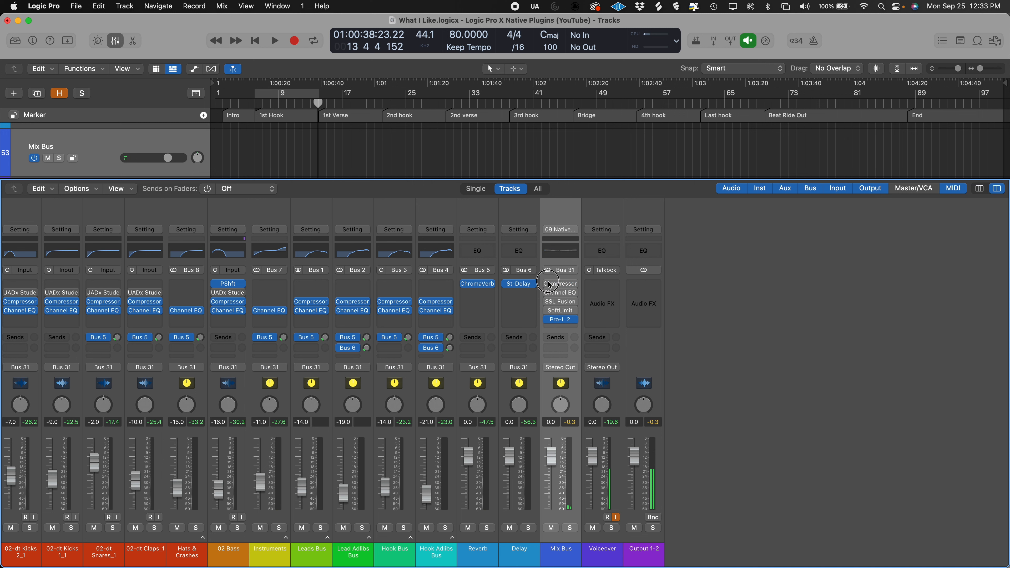
# Step: Open the Mix Bus Channel EQ, move its window toward the middle of the mixer, and enable the EQ
pyautogui.click(561, 294)
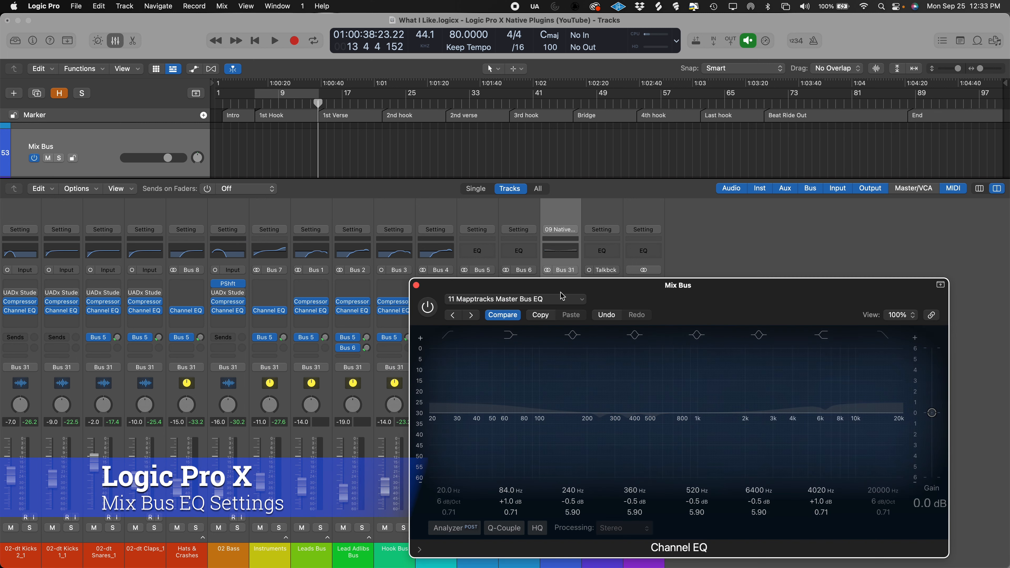
pyautogui.moveTo(572, 287); pyautogui.dragTo(413, 211)
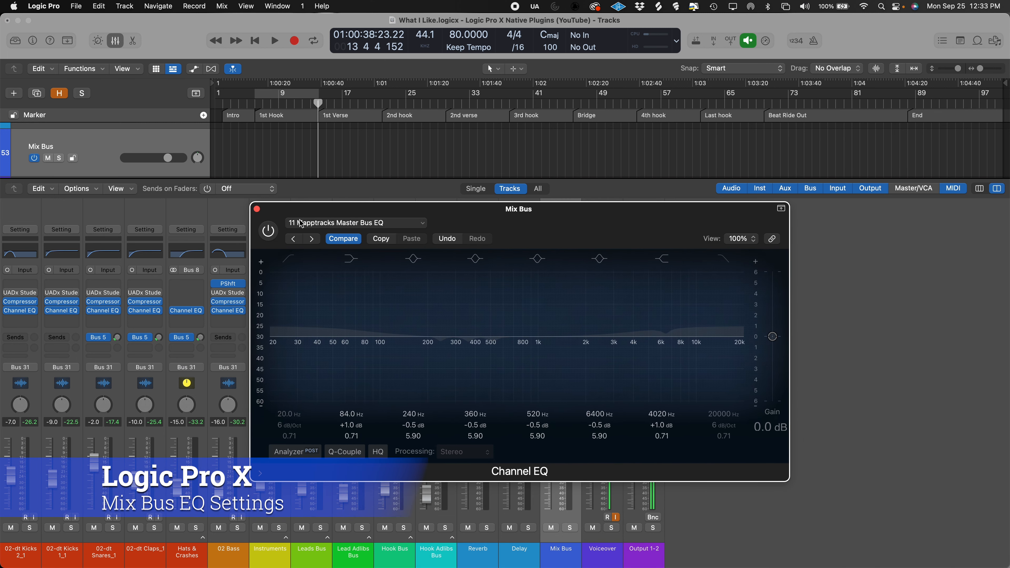
pyautogui.click(268, 230)
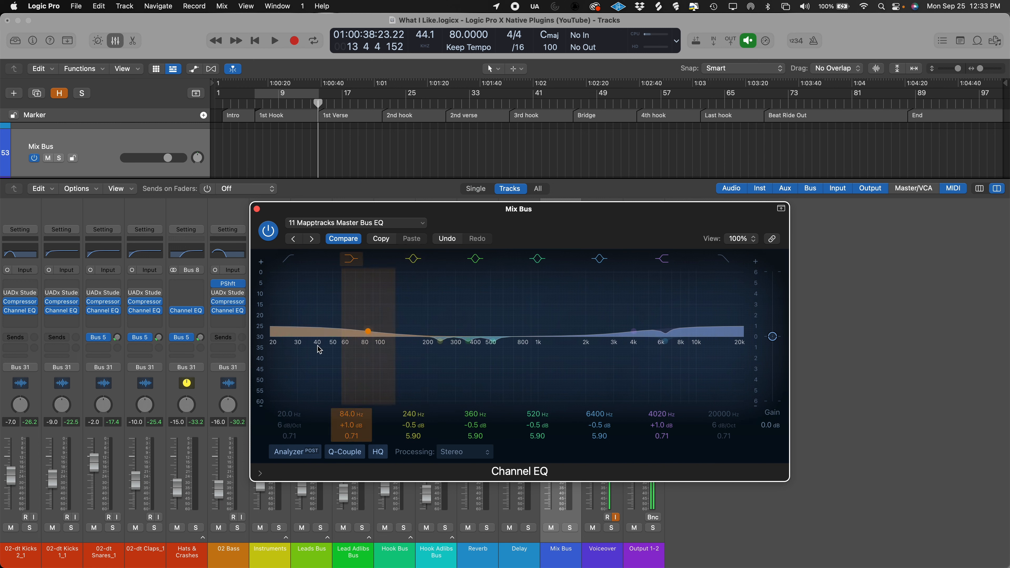
# Step: Demonstrate adjusting the low shelf band freehand to 79.5 Hz and +1.4 dB, and restore it to 84 Hz and +1 dB
pyautogui.moveTo(367, 333)
pyautogui.mouseDown()
pyautogui.moveTo(332, 330)
pyautogui.moveTo(365, 329)
pyautogui.mouseUp()
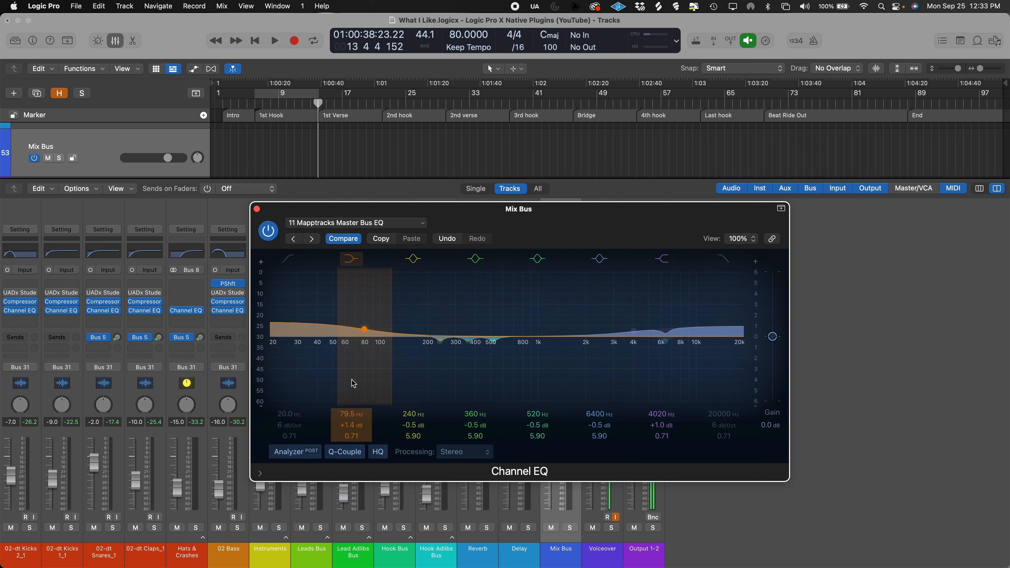
pyautogui.doubleClick(347, 414)
pyautogui.write('84')
pyautogui.press('Return')
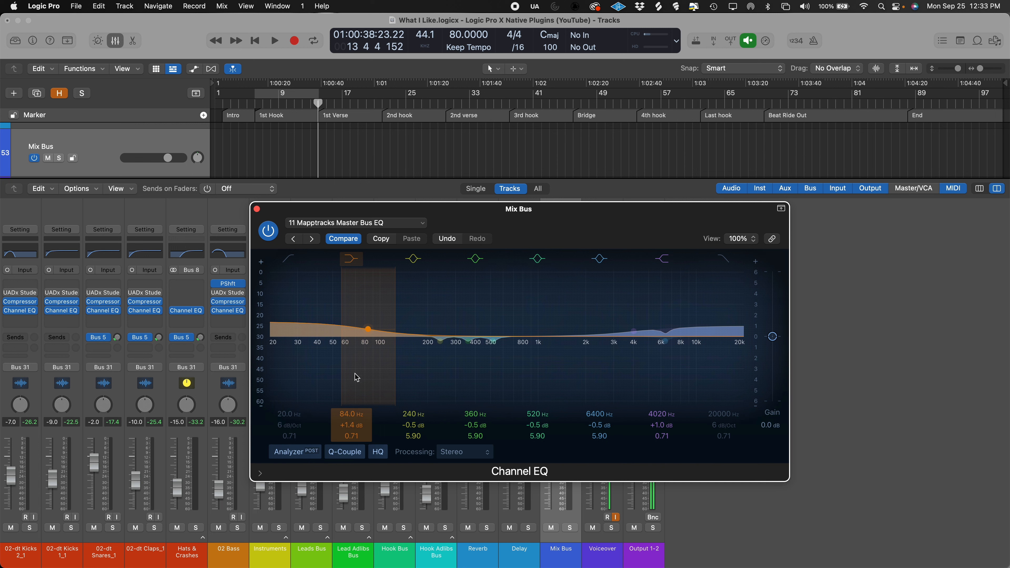
pyautogui.doubleClick(350, 425)
pyautogui.write('1')
pyautogui.press('Return')
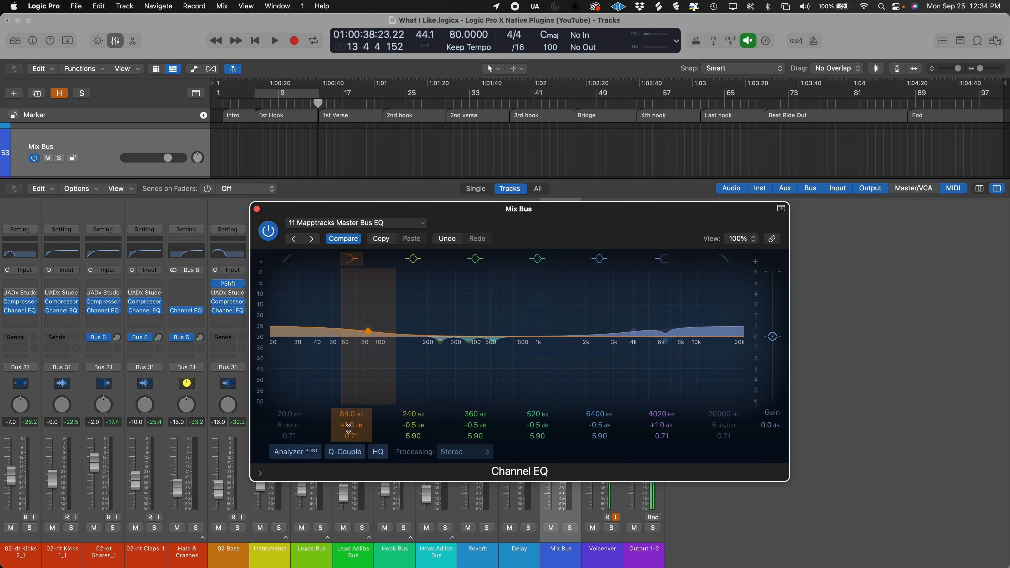
# Step: Demonstrate an extreme +6 dB low shelf boost at 84 Hz, and return the band's gain to +1 dB
pyautogui.scroll(10, 348, 426)
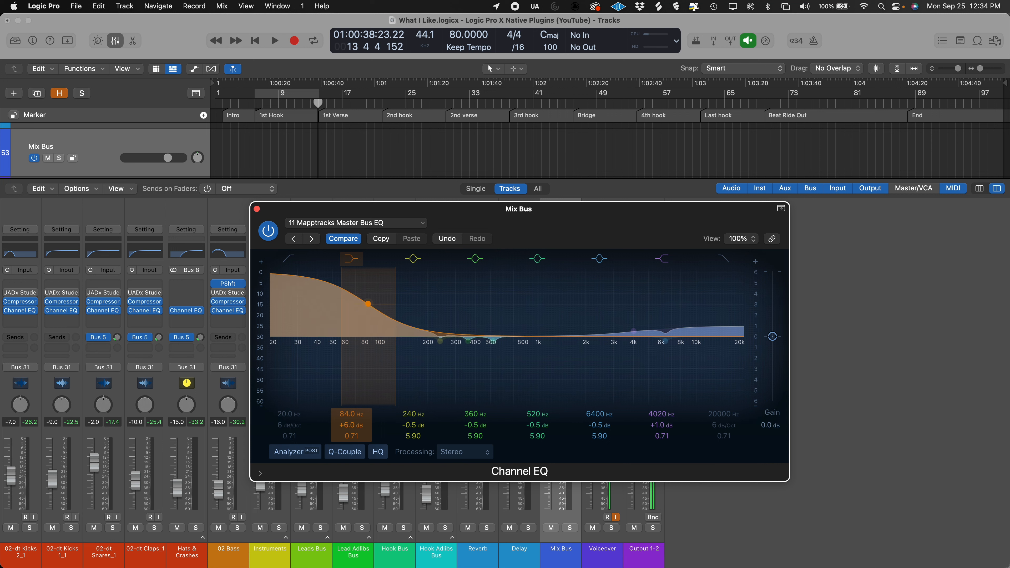
pyautogui.doubleClick(348, 426)
pyautogui.write('1')
pyautogui.press('Return')
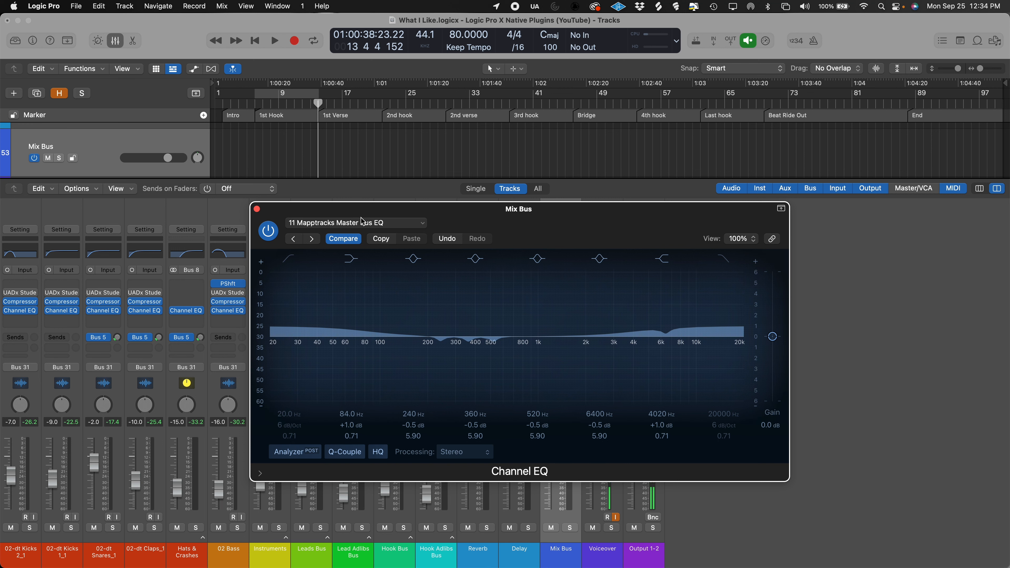
# Step: Bypass the Mix Bus Channel EQ and close its window, and enable the Compressor insert
pyautogui.click(268, 230)
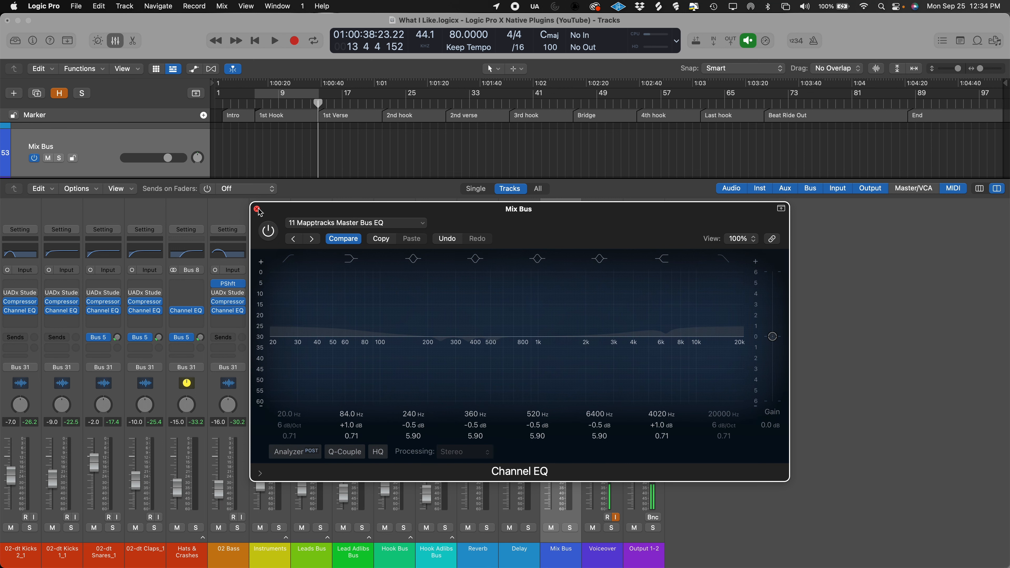
pyautogui.click(257, 210)
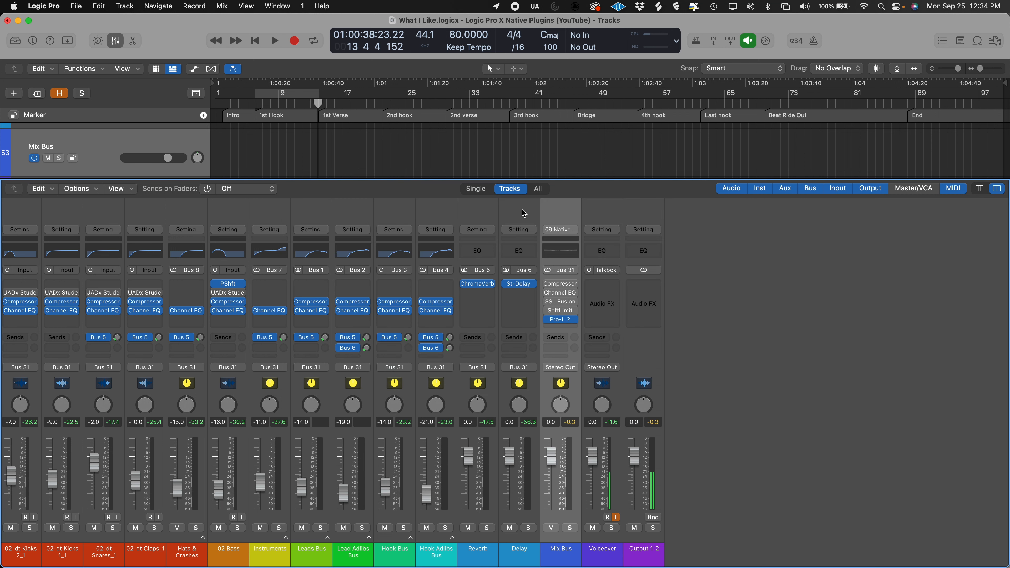
pyautogui.click(548, 284)
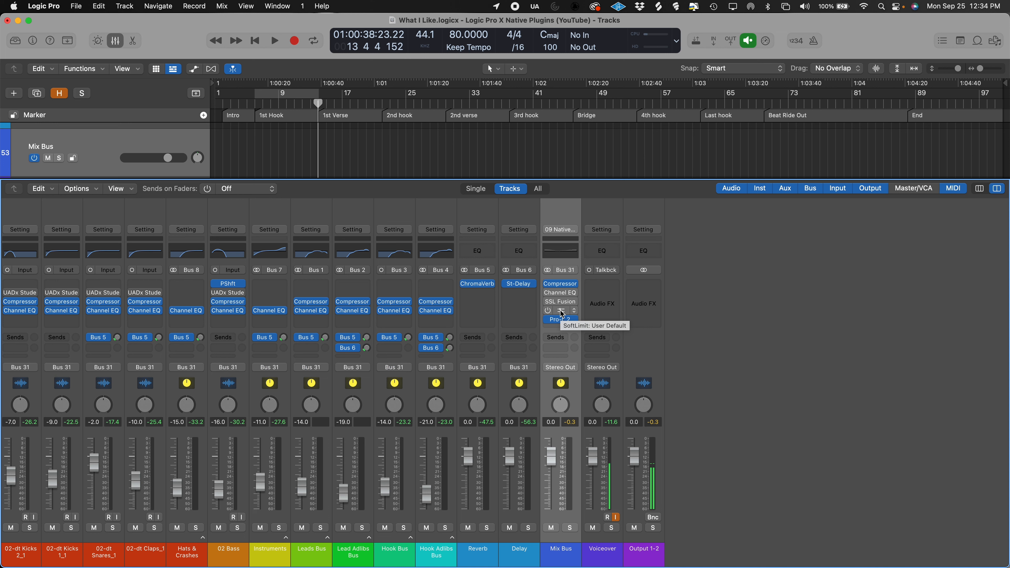
# Step: Open the Mix Bus Compressor, move its window toward the middle of the mixer, and bypass and close it
pyautogui.click(561, 286)
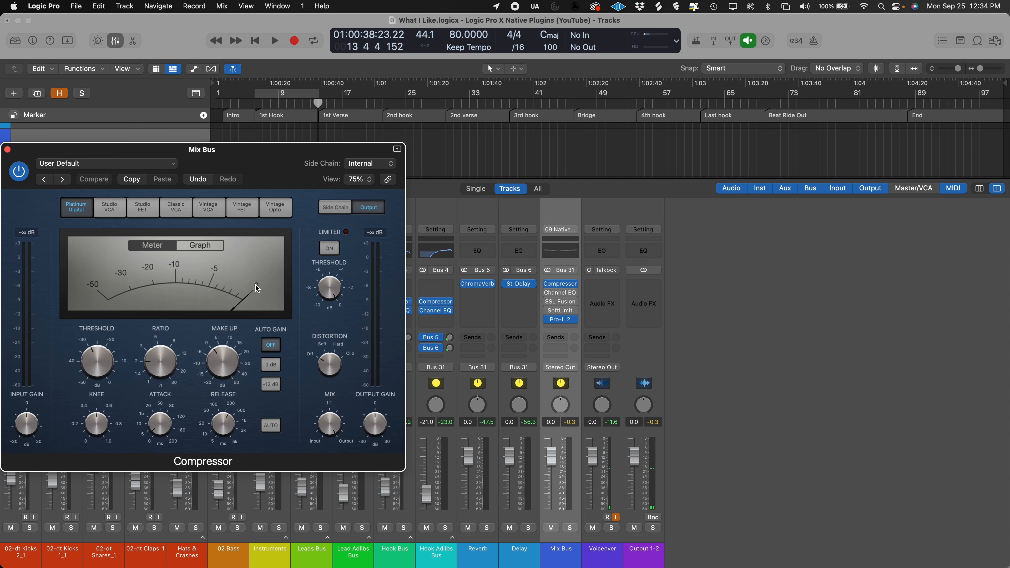
pyautogui.moveTo(176, 151); pyautogui.dragTo(475, 199)
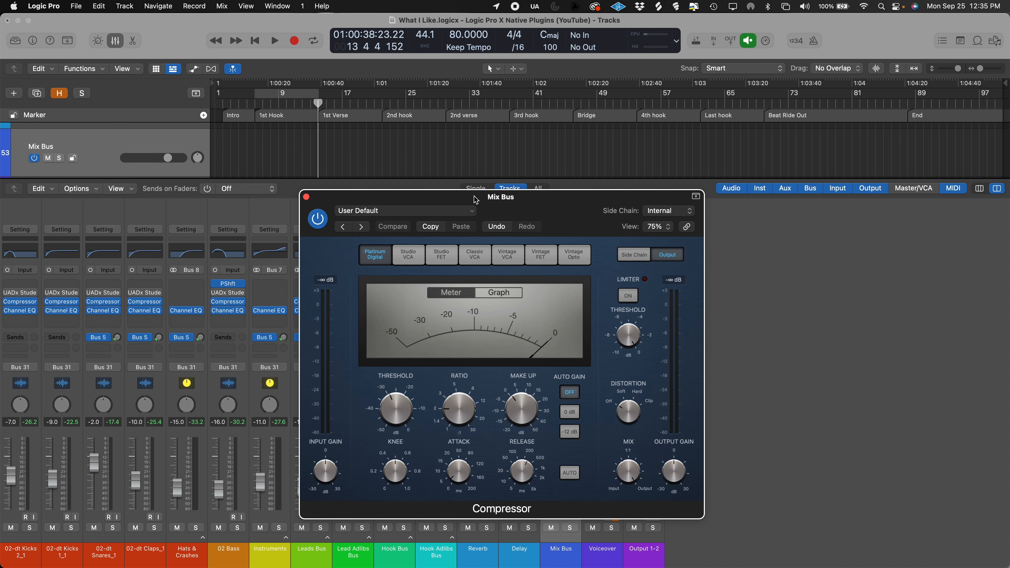
pyautogui.click(314, 221)
pyautogui.click(306, 196)
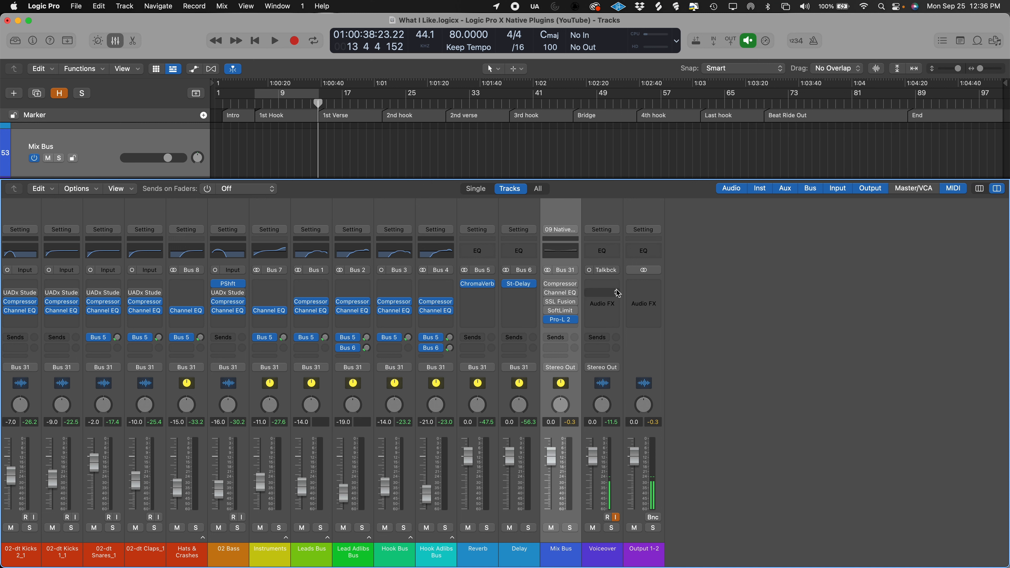
# Step: Reopen the Mix Bus Compressor, enable it, and close its window
pyautogui.click(561, 285)
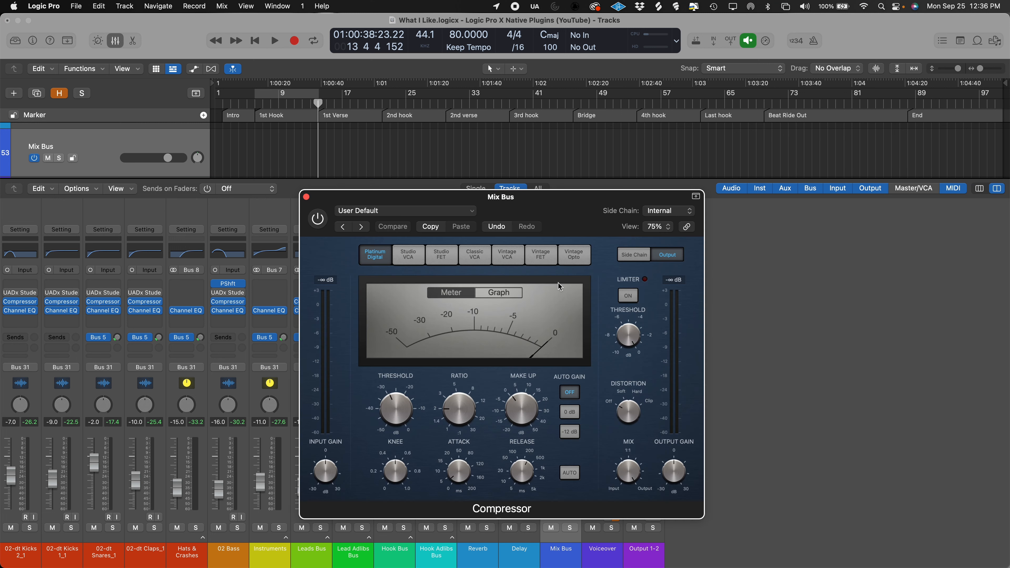
pyautogui.click(319, 219)
pyautogui.click(307, 197)
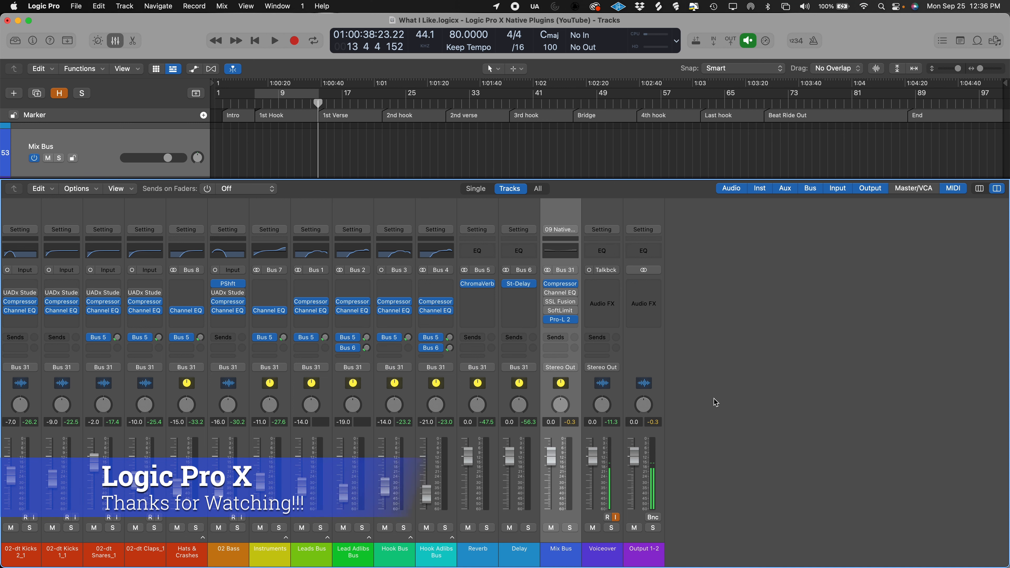